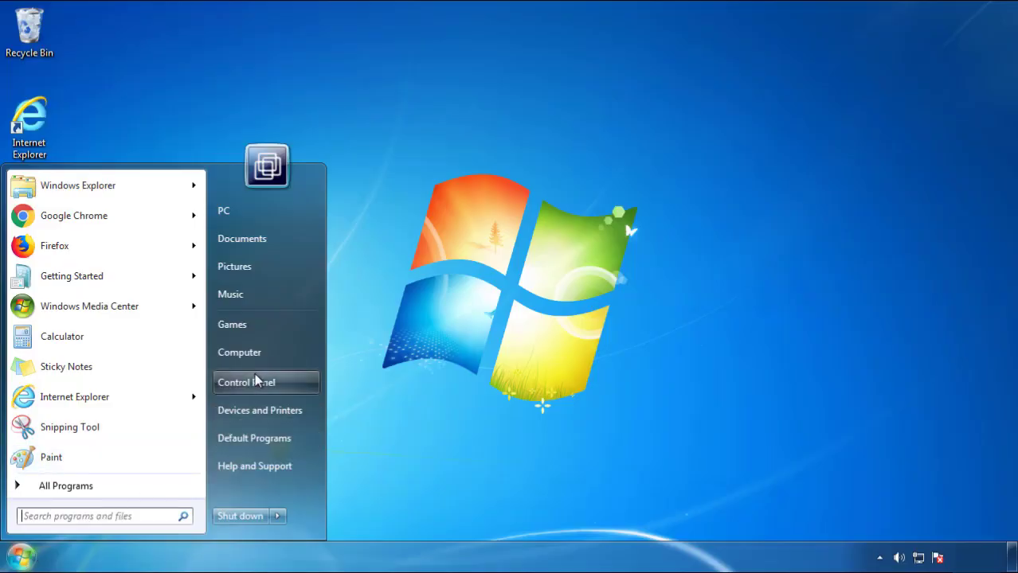
Open Programs and Features and sort by Installed On, newest first.
{"action": "left_click", "coordinate": [255, 381]}
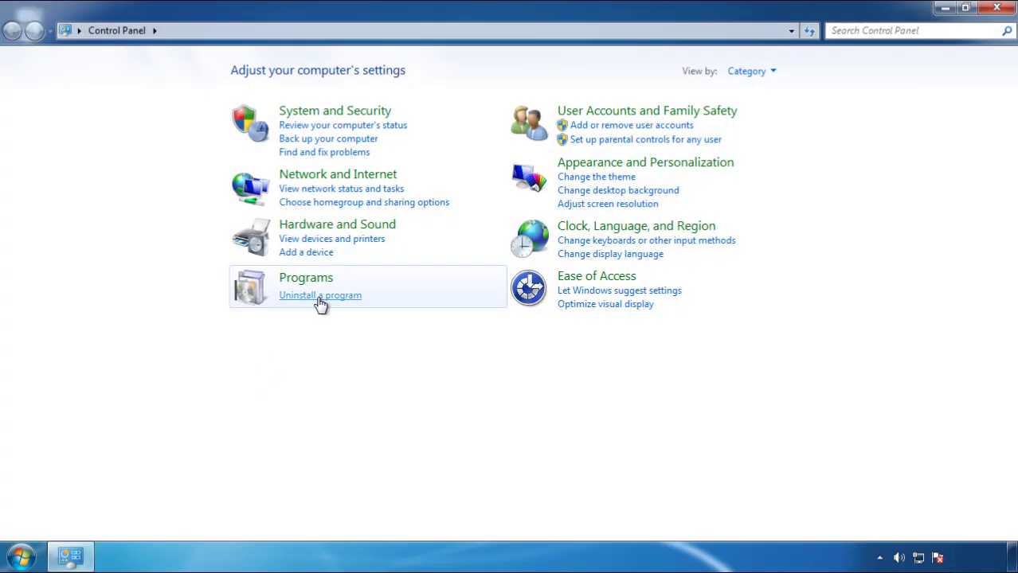
{"action": "left_click", "coordinate": [317, 298]}
{"action": "left_click", "coordinate": [599, 153]}
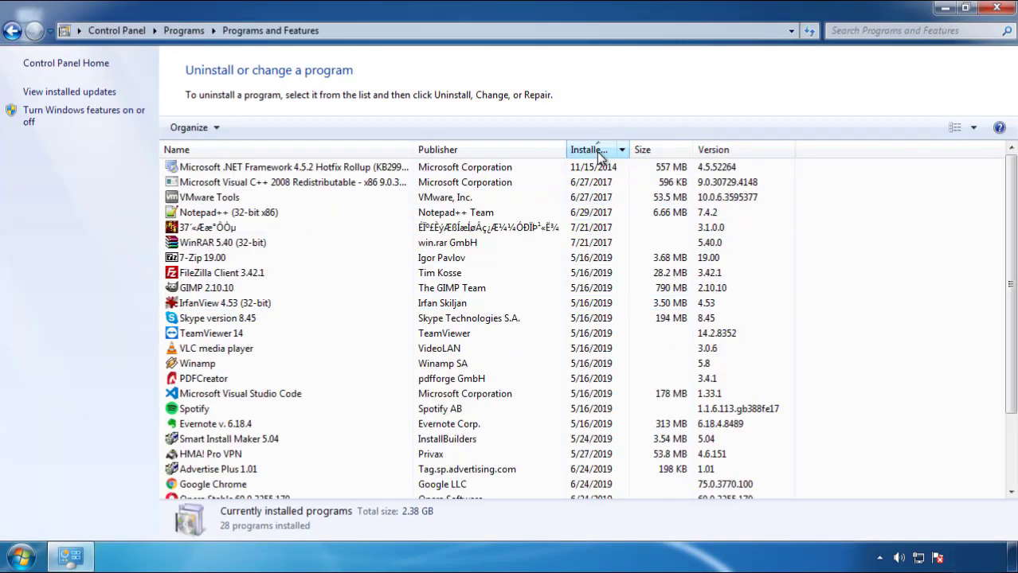
{"action": "left_click", "coordinate": [599, 153]}
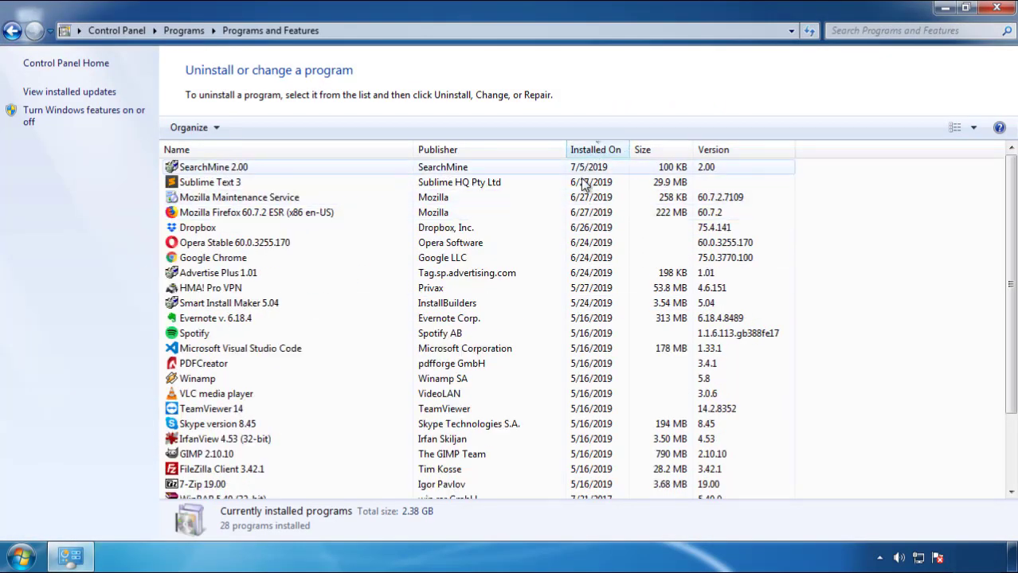
Uninstall SearchMine 2.00 and finish its uninstall wizard.
{"action": "left_click", "coordinate": [215, 169]}
{"action": "left_click", "coordinate": [253, 127]}
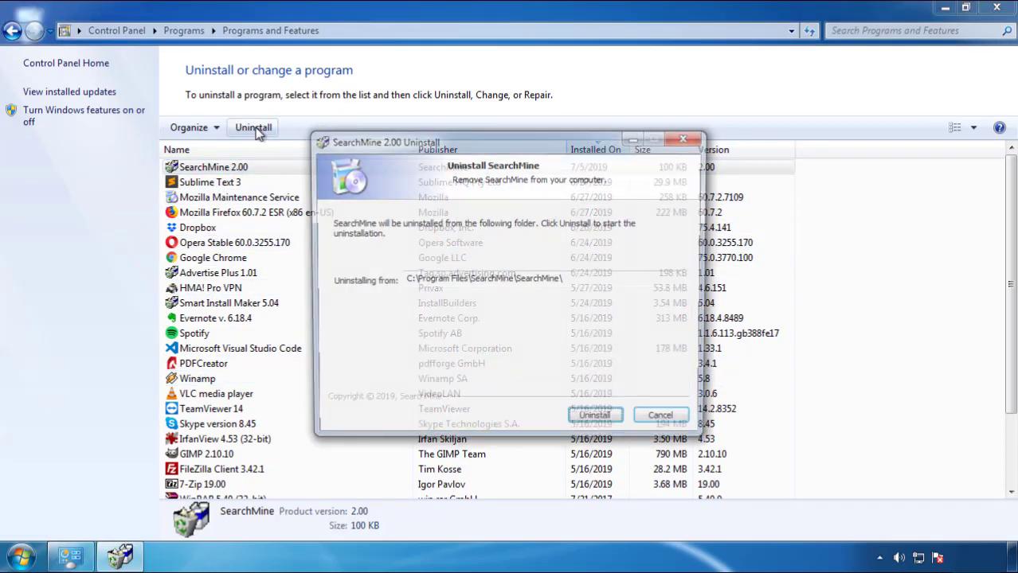
{"action": "left_click", "coordinate": [596, 421]}
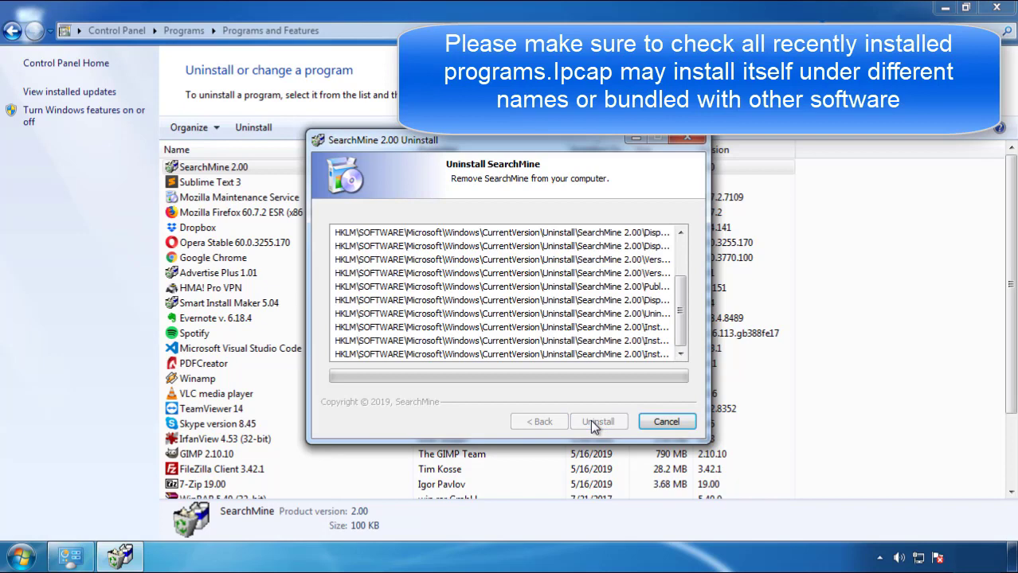
{"action": "left_click", "coordinate": [590, 420]}
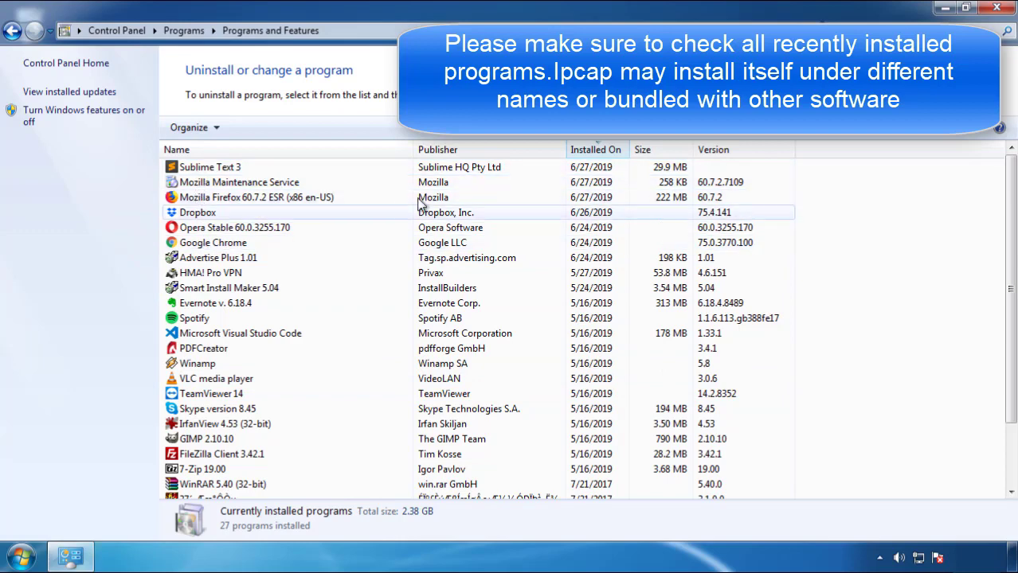
Close Programs and Features and restart Windows from the Start menu's shutdown options.
{"action": "left_click", "coordinate": [999, 9]}
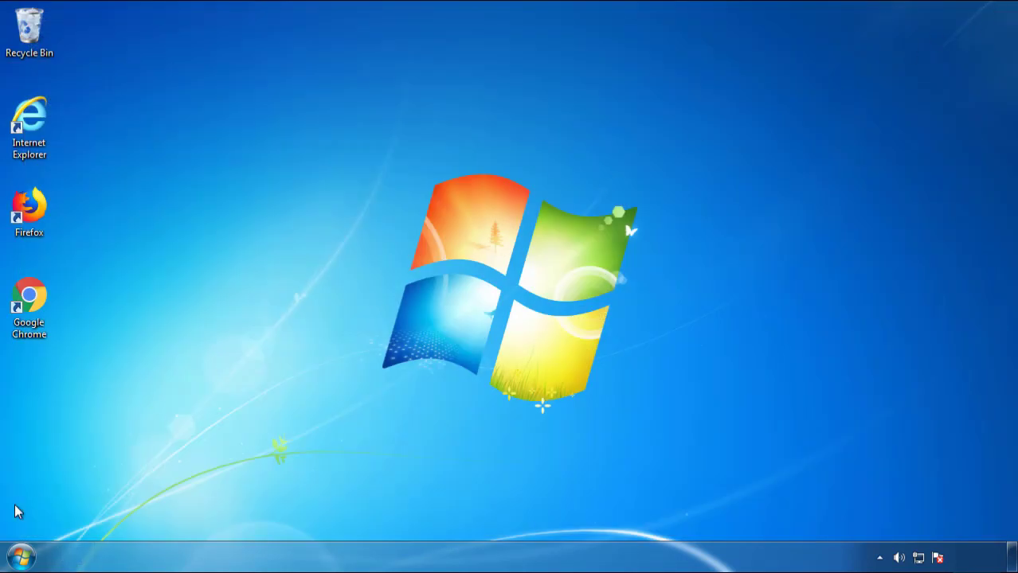
{"action": "left_click", "coordinate": [20, 556]}
{"action": "left_click", "coordinate": [277, 516]}
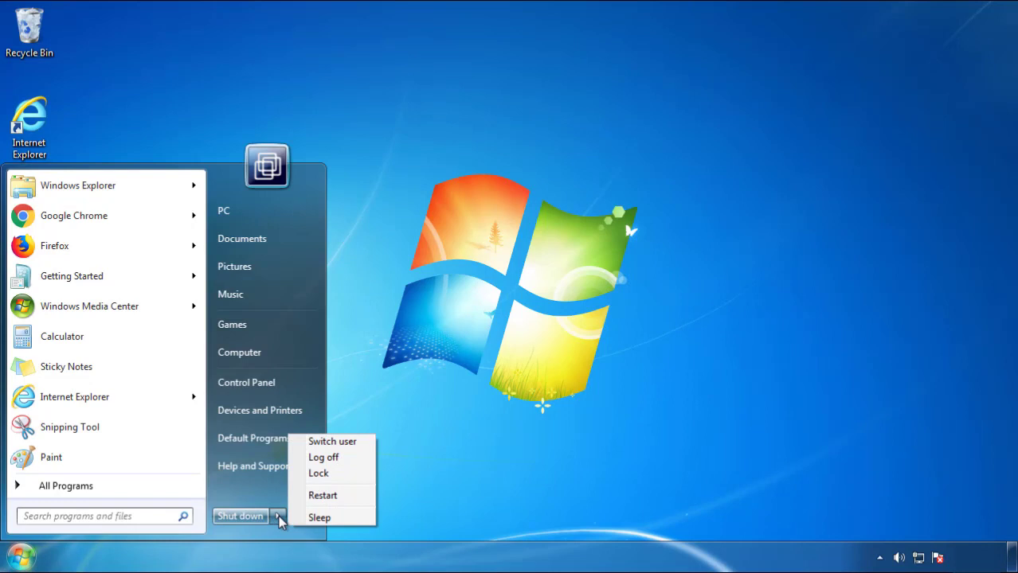
{"action": "left_click", "coordinate": [525, 474]}
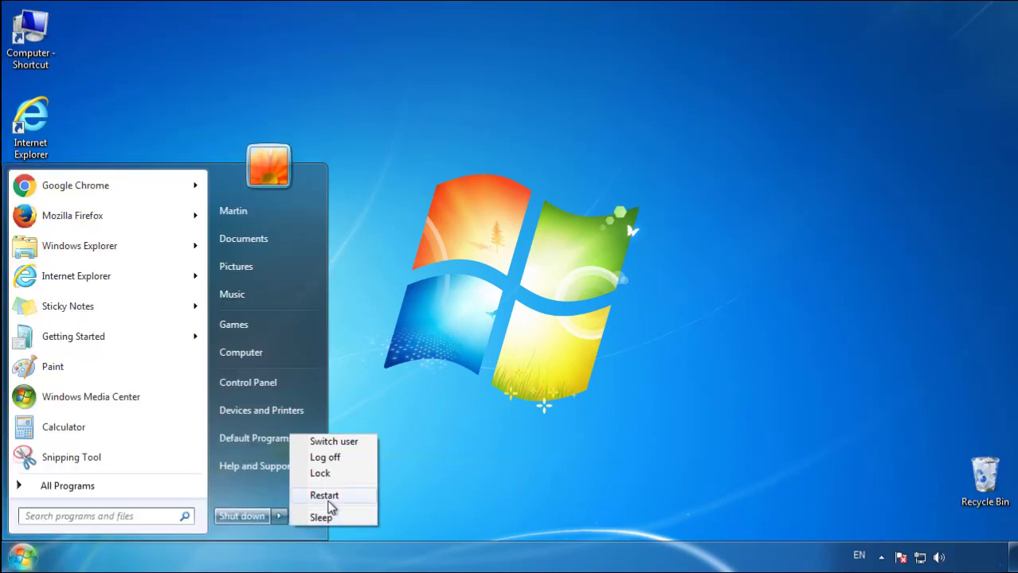
{"action": "left_click", "coordinate": [328, 500]}
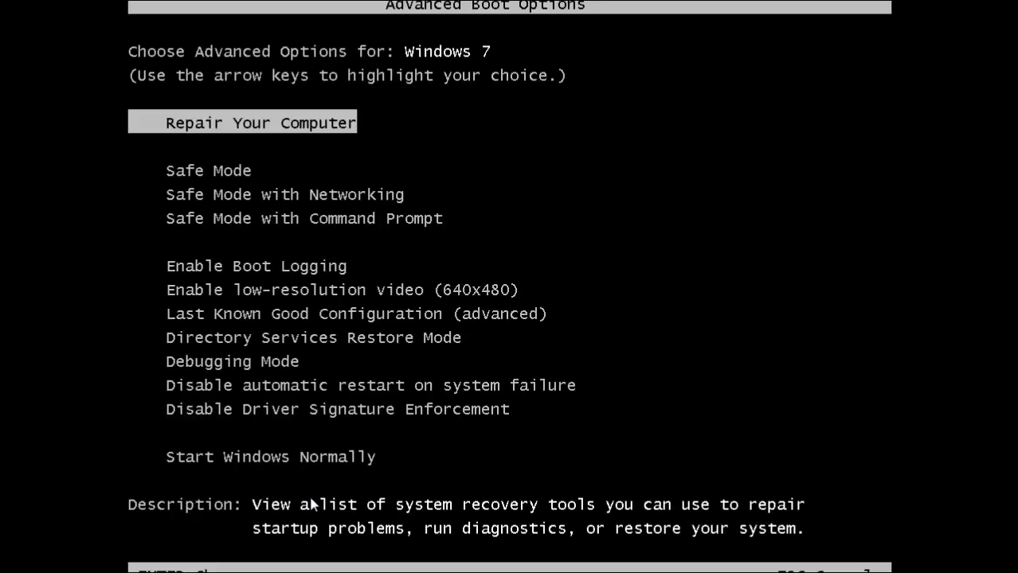
Boot into Safe Mode, launch Firefox, and decline making it the default browser.
{"action": "key", "text": "Down"}
{"action": "key", "text": "Return"}
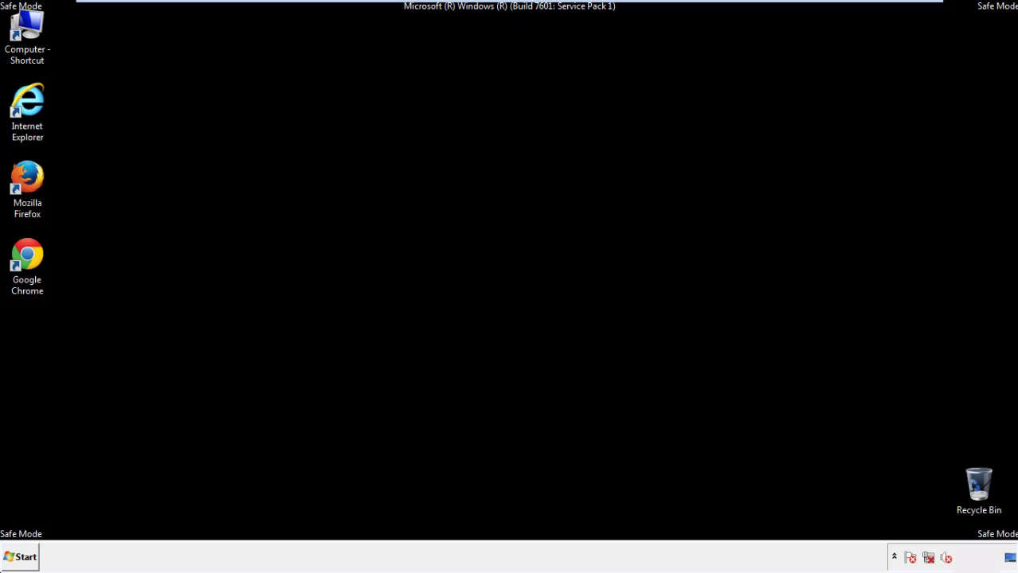
{"action": "double_click", "coordinate": [36, 185]}
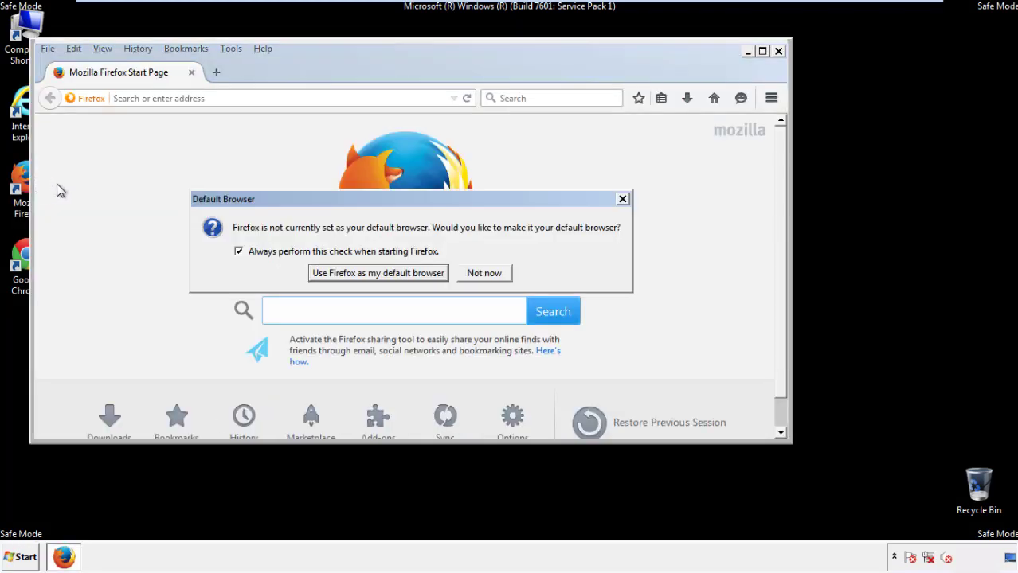
{"action": "left_click", "coordinate": [496, 273]}
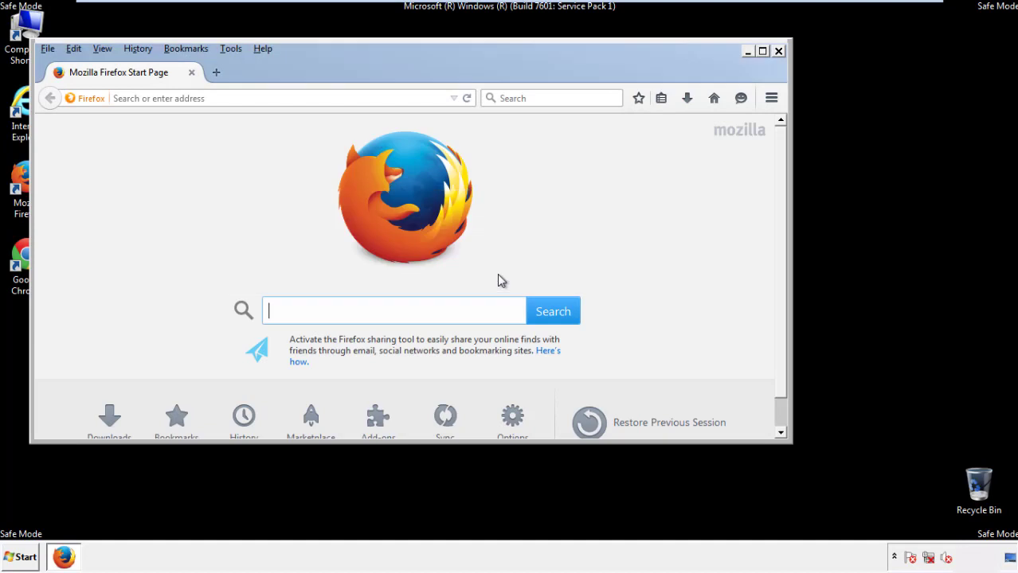
Toggle Firefox's Menu Bar off and back on so it stays visible.
{"action": "right_click", "coordinate": [312, 70]}
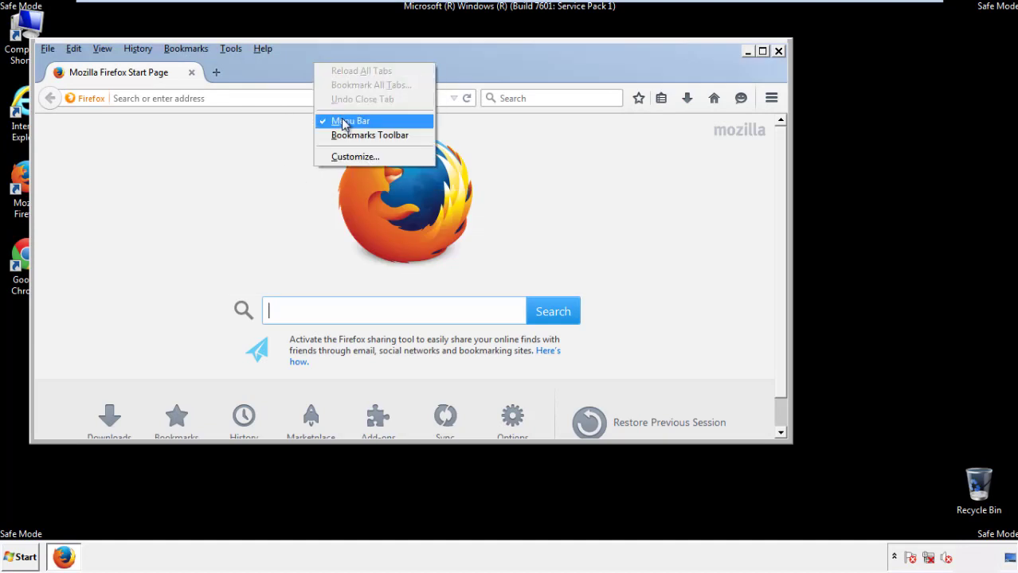
{"action": "left_click", "coordinate": [344, 119]}
{"action": "right_click", "coordinate": [320, 65]}
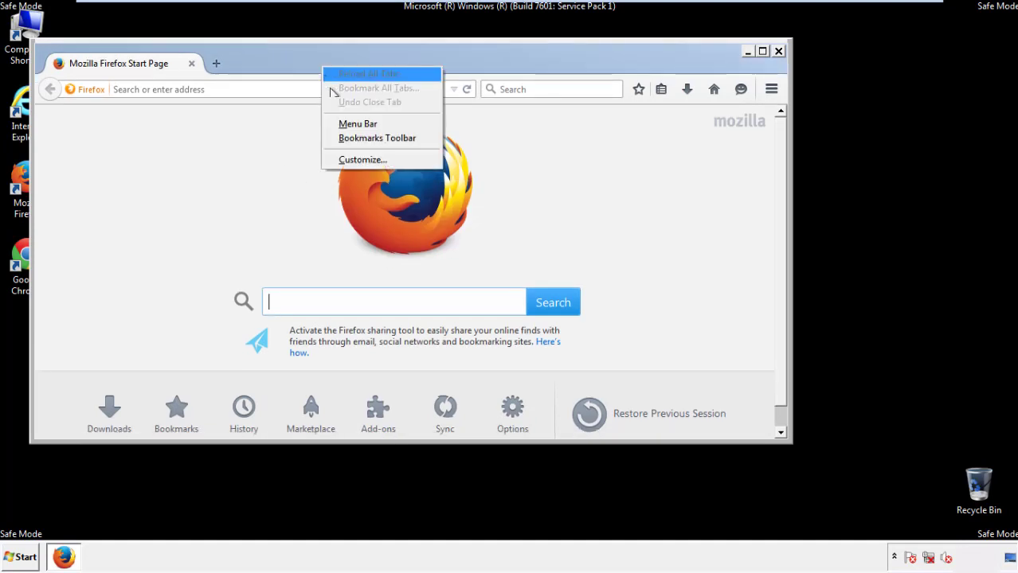
{"action": "left_click", "coordinate": [342, 125]}
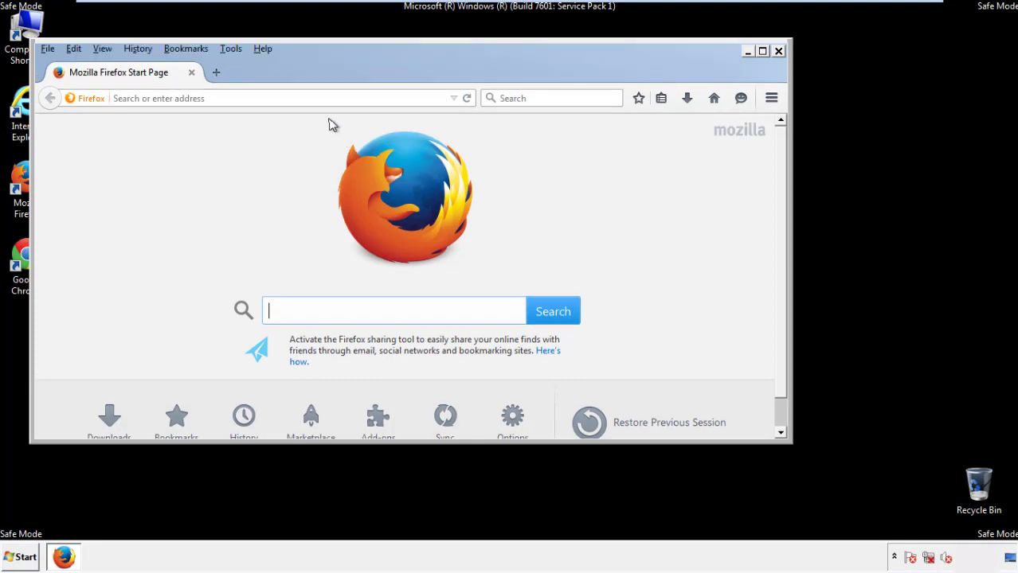
Set Clear Recent History to Everything with all details ticked, including Offline Website Data and Site Preferences.
{"action": "left_click", "coordinate": [140, 50]}
{"action": "left_click", "coordinate": [154, 79]}
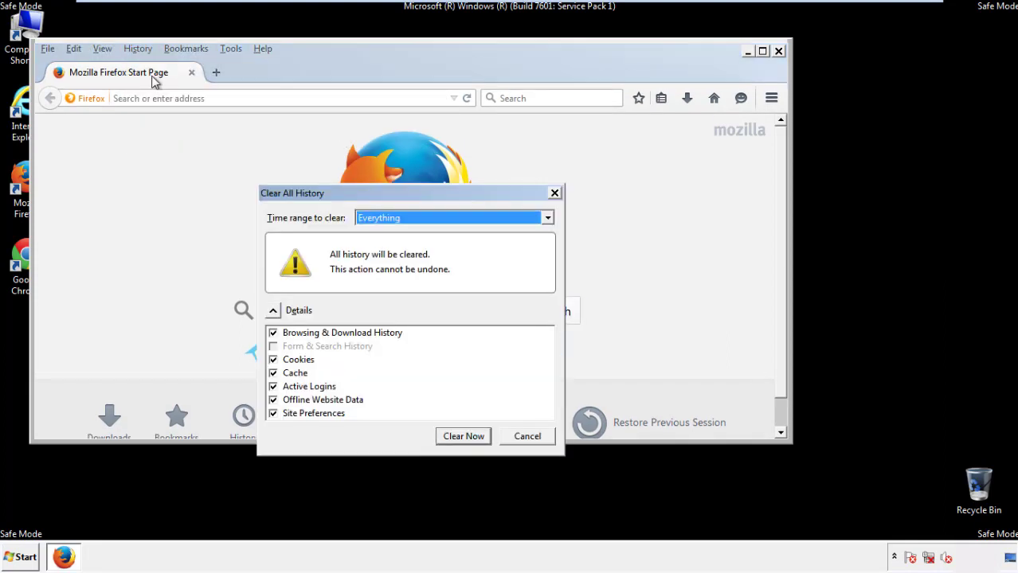
{"action": "left_click", "coordinate": [379, 221]}
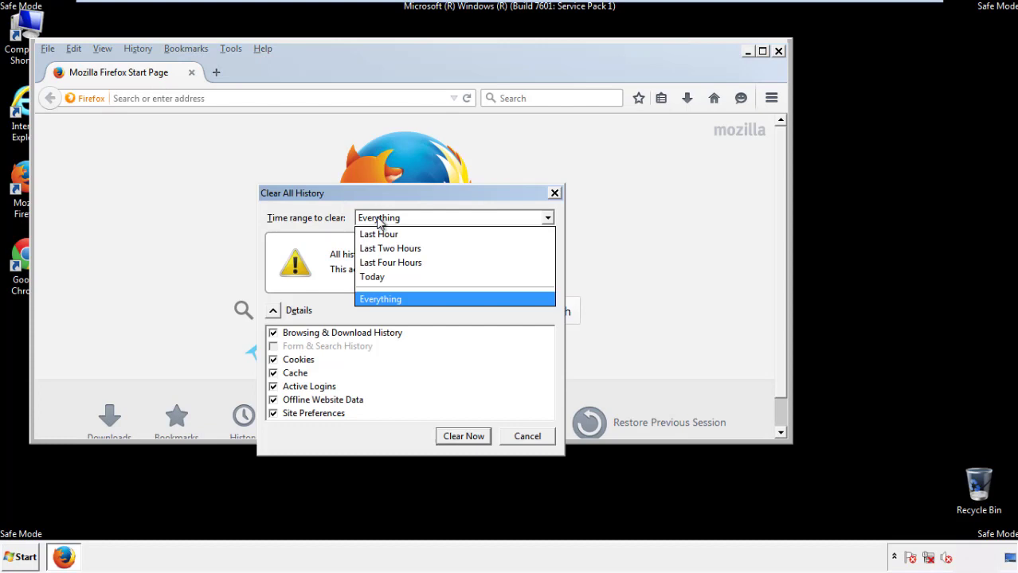
{"action": "left_click", "coordinate": [381, 297]}
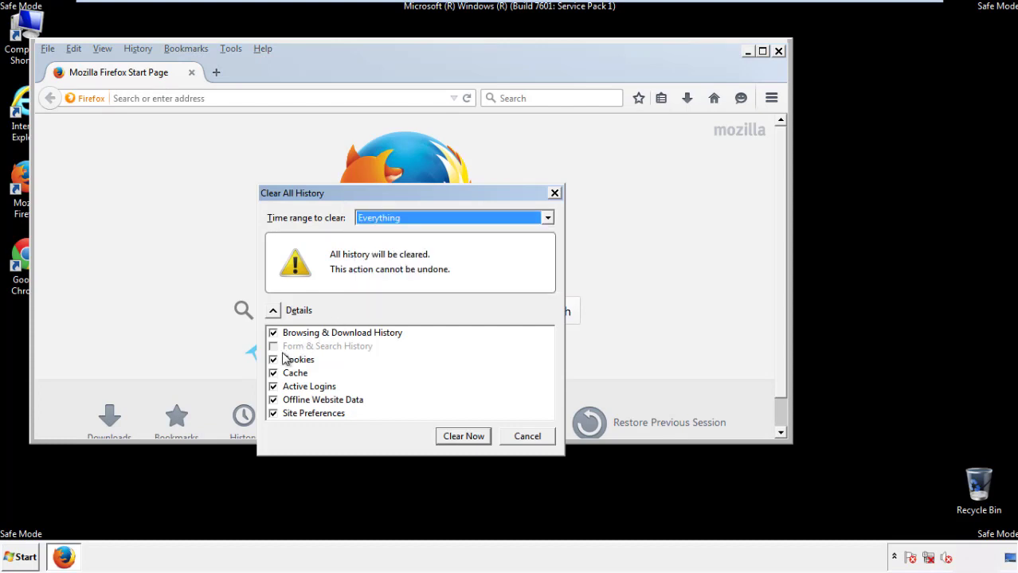
{"action": "left_click", "coordinate": [272, 400]}
{"action": "left_click", "coordinate": [272, 400]}
{"action": "left_click", "coordinate": [273, 413]}
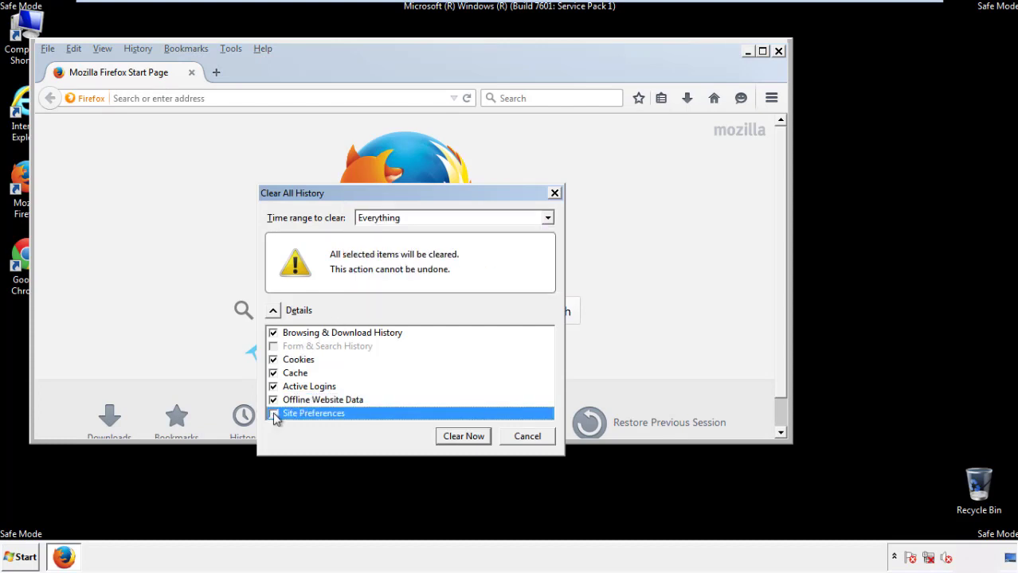
{"action": "left_click", "coordinate": [273, 414]}
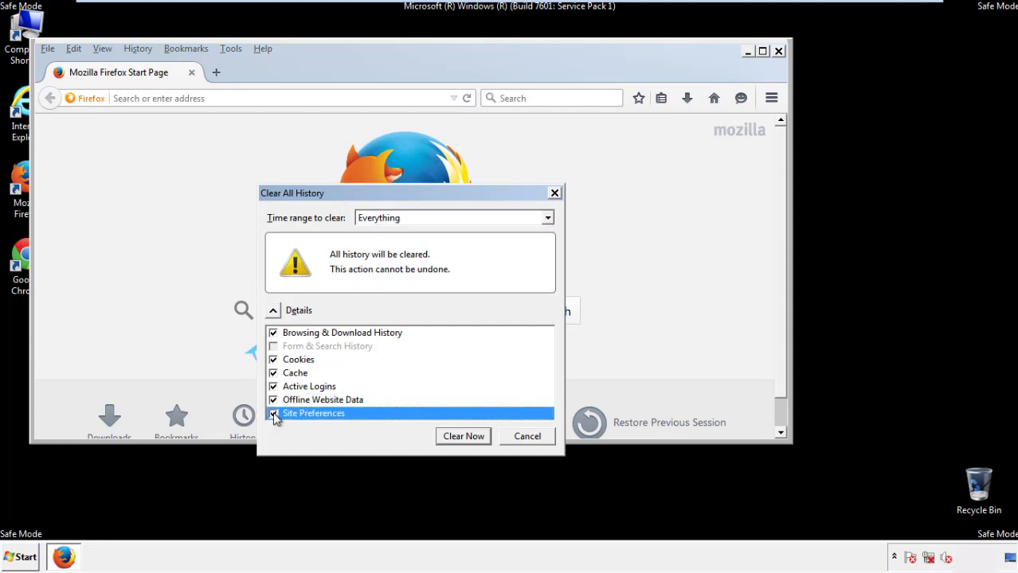
Clear all Firefox history, then go to the Troubleshooting Information page.
{"action": "left_click", "coordinate": [462, 438]}
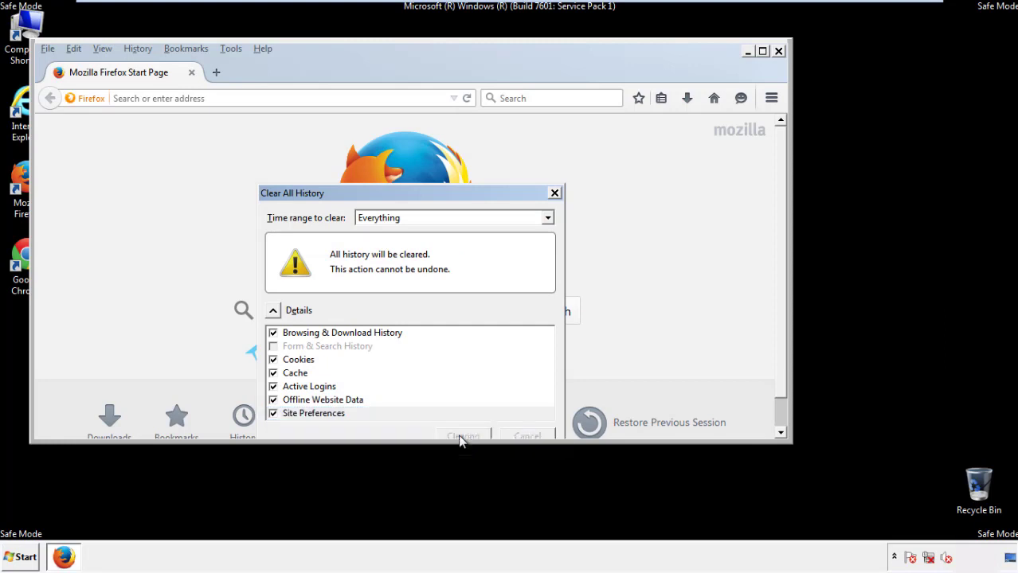
{"action": "left_click", "coordinate": [264, 49]}
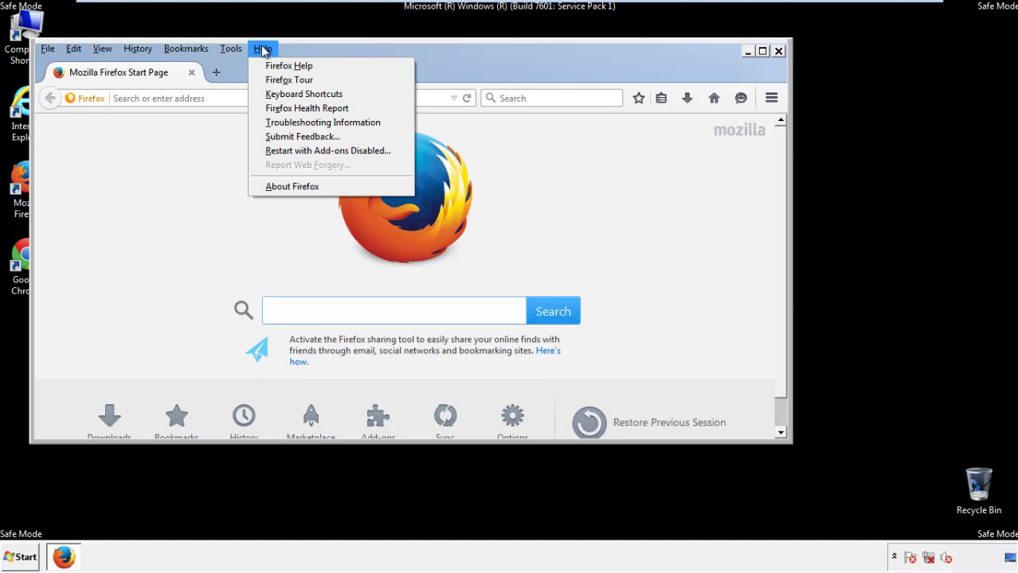
{"action": "left_click", "coordinate": [294, 122]}
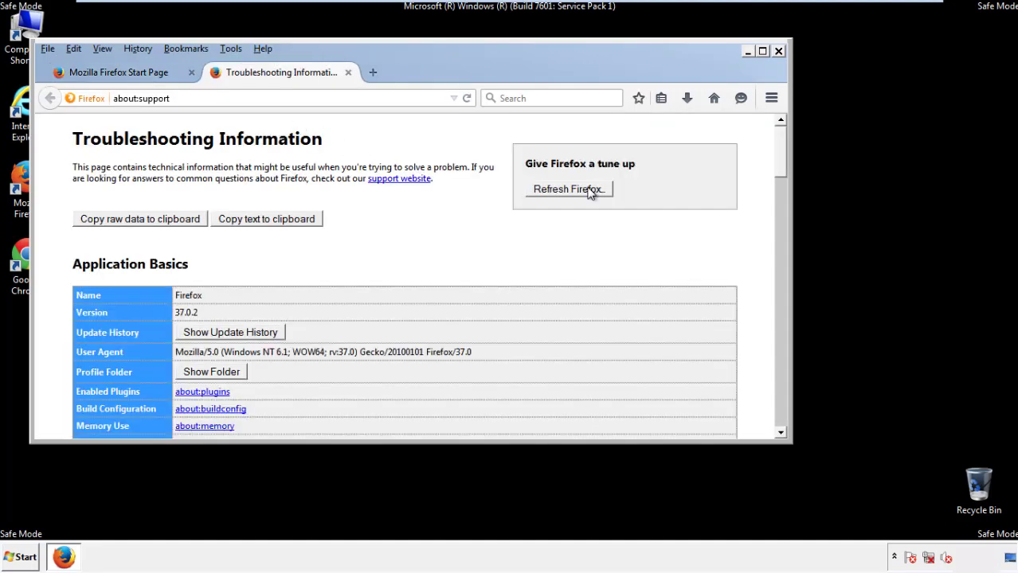
Refresh Firefox to defaults, finish the data import, and dismiss the default-browser and session prompts.
{"action": "left_click", "coordinate": [590, 193]}
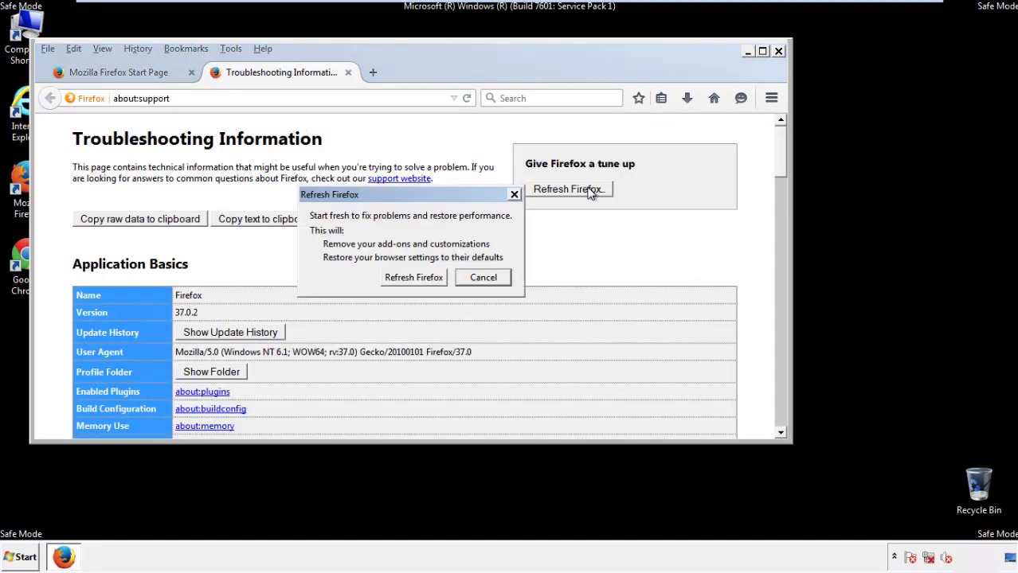
{"action": "left_click", "coordinate": [415, 279]}
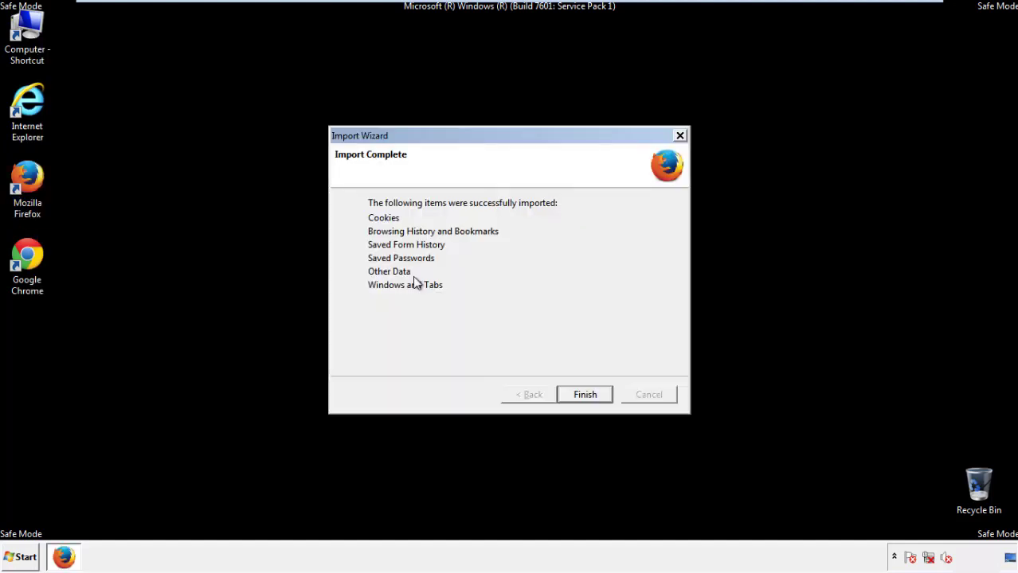
{"action": "left_click", "coordinate": [586, 395]}
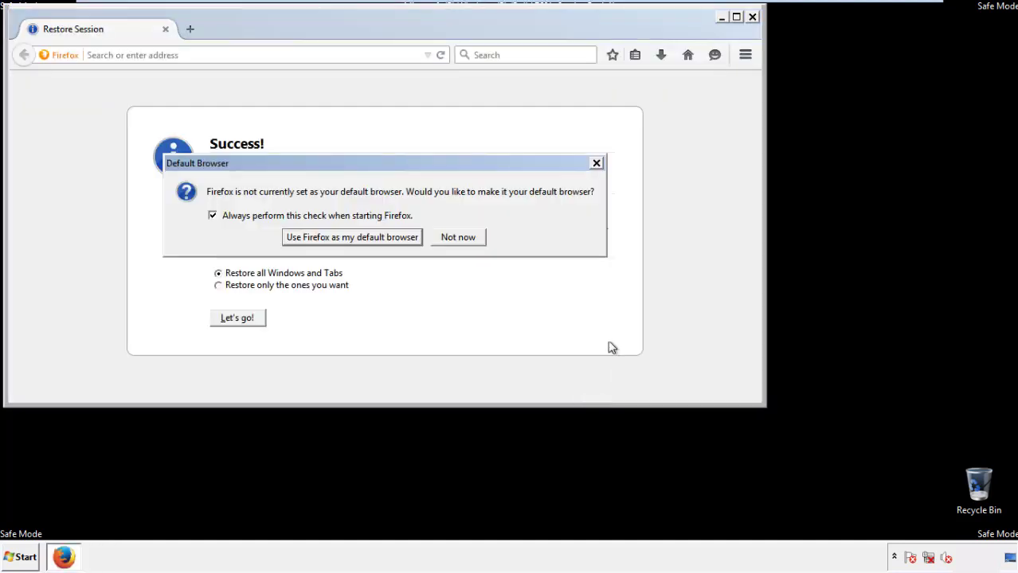
{"action": "left_click", "coordinate": [460, 238]}
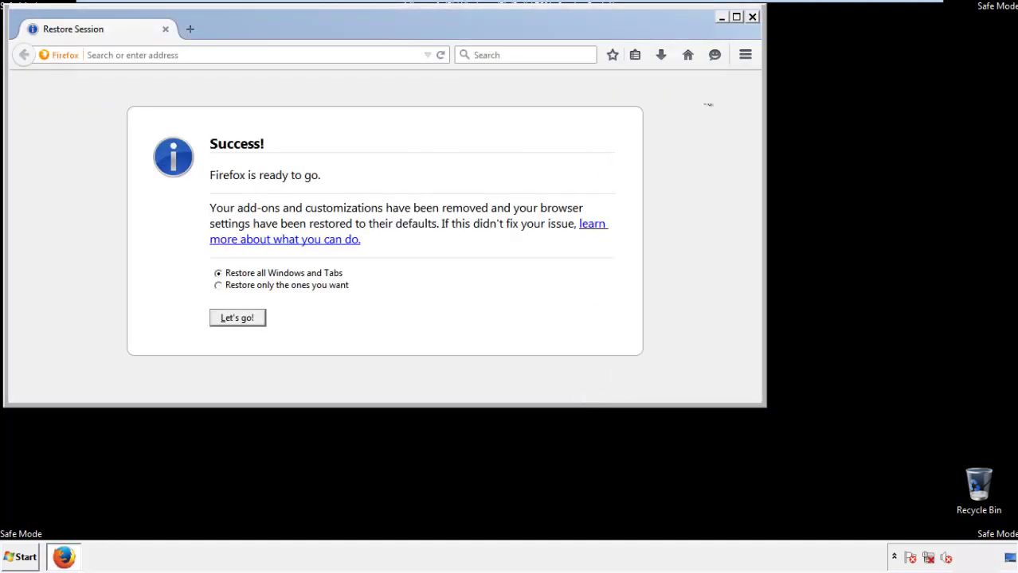
{"action": "left_click", "coordinate": [752, 17]}
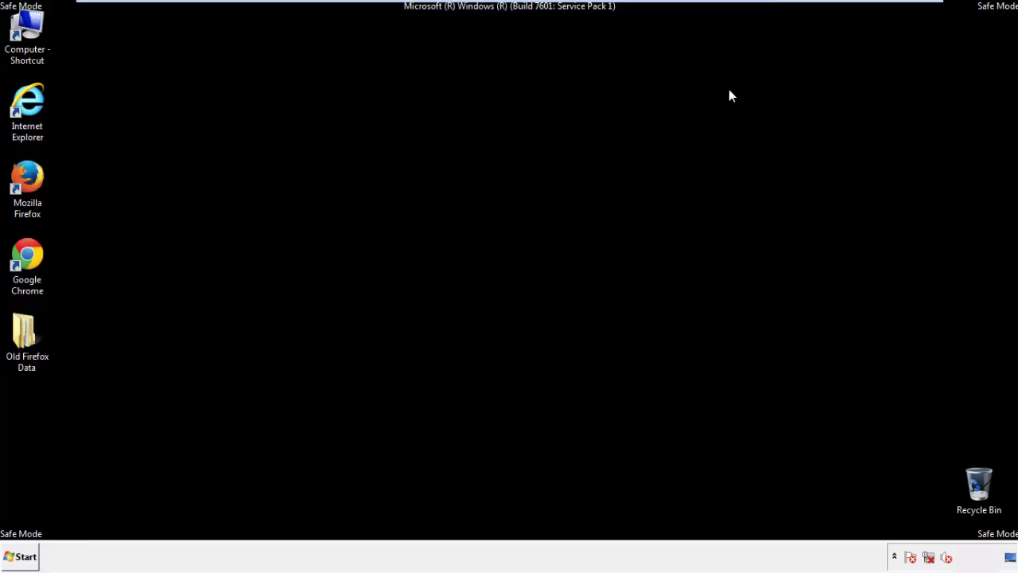
Launch Chrome, stop its default-browser prompt, and reach the History page via Settings.
{"action": "left_click", "coordinate": [23, 253]}
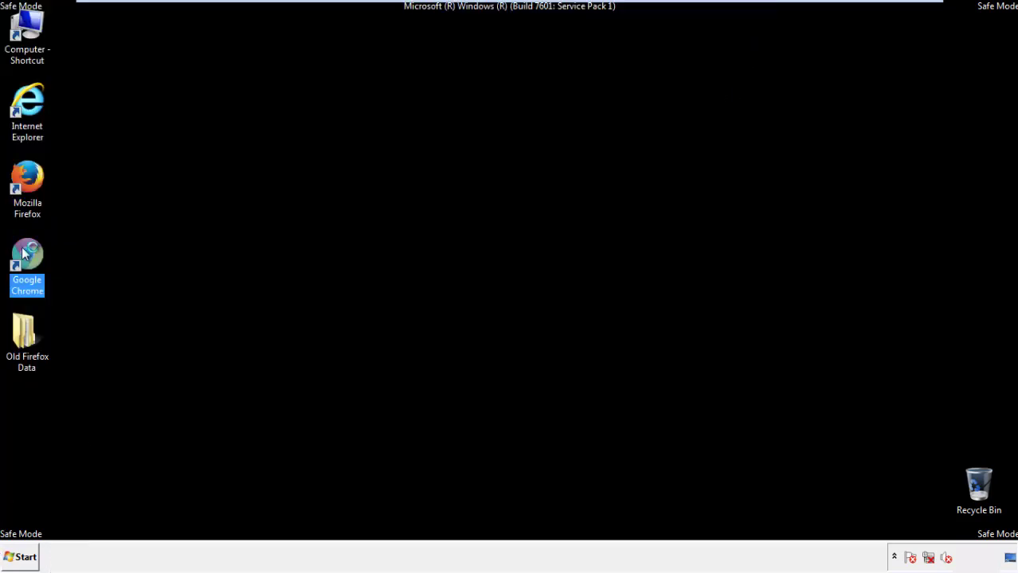
{"action": "double_click", "coordinate": [24, 253]}
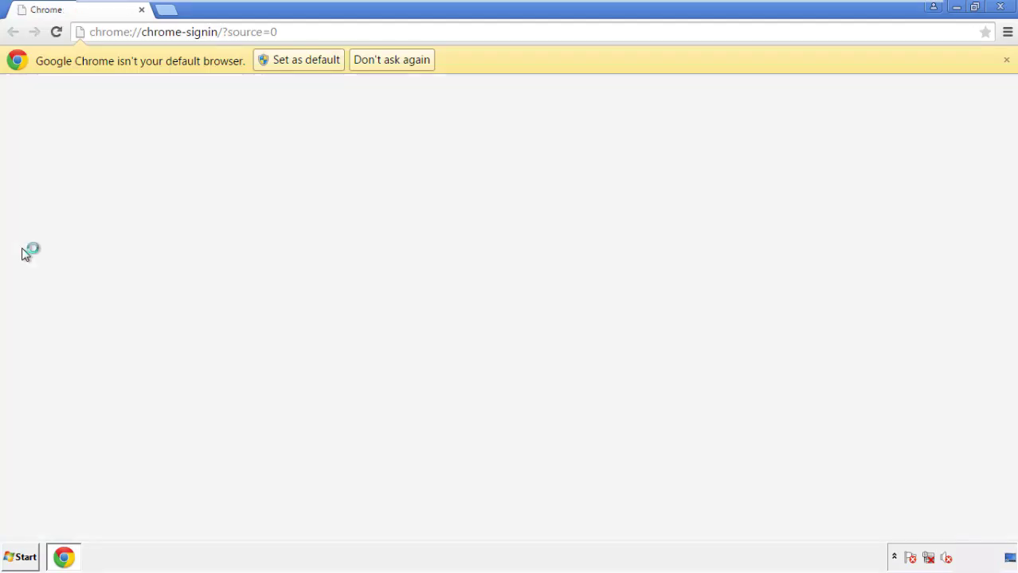
{"action": "left_click", "coordinate": [410, 64]}
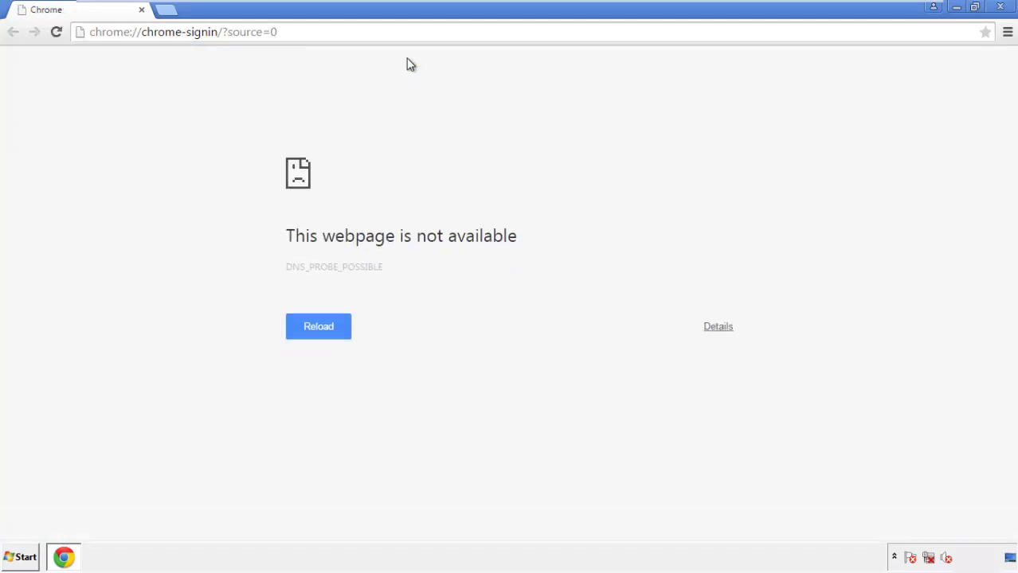
{"action": "left_click", "coordinate": [1007, 35]}
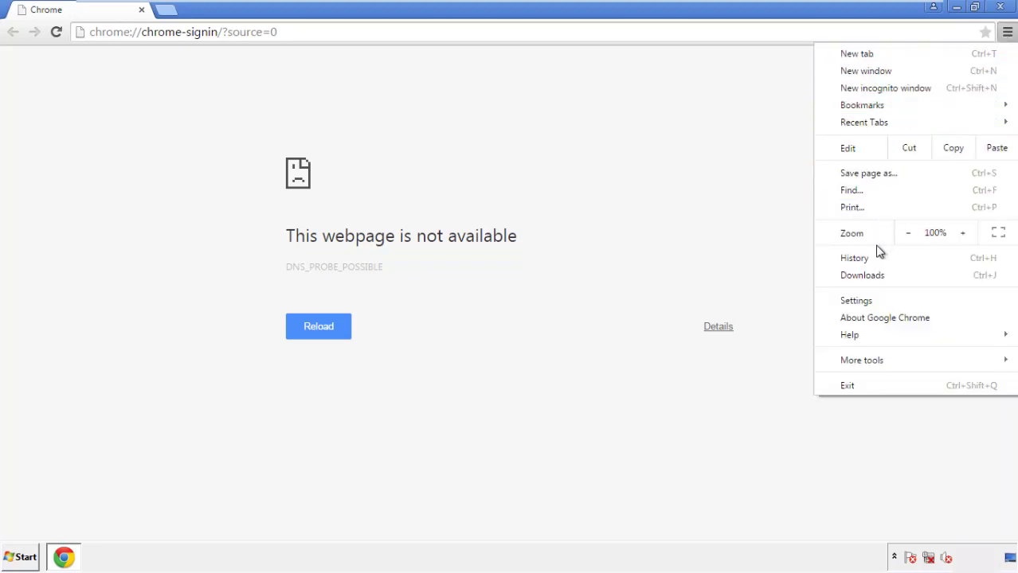
{"action": "left_click", "coordinate": [860, 300]}
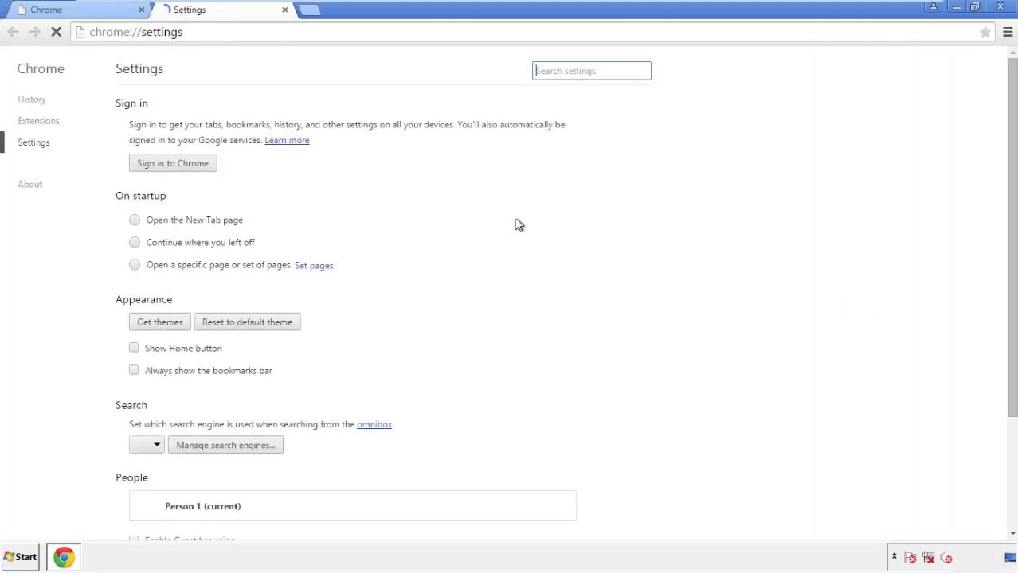
{"action": "left_click", "coordinate": [37, 104]}
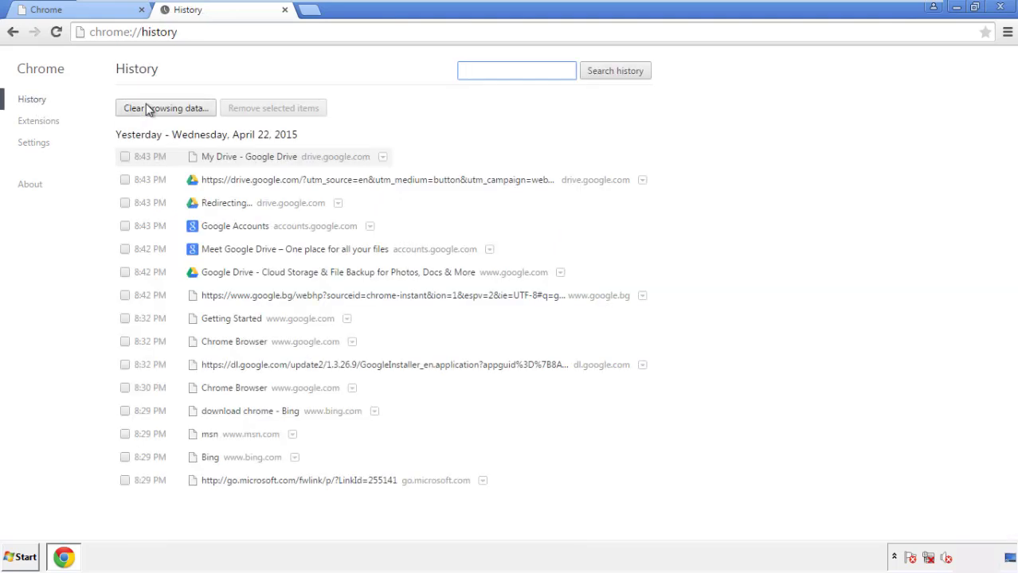
Clear Chrome's browsing data from the beginning of time, including autofill form data.
{"action": "left_click", "coordinate": [153, 111]}
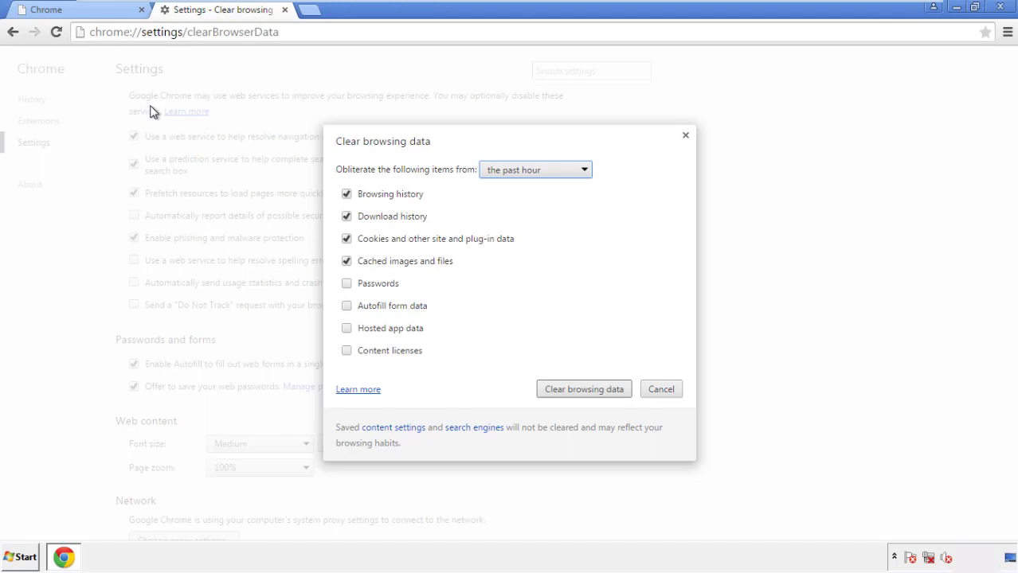
{"action": "left_click", "coordinate": [512, 172]}
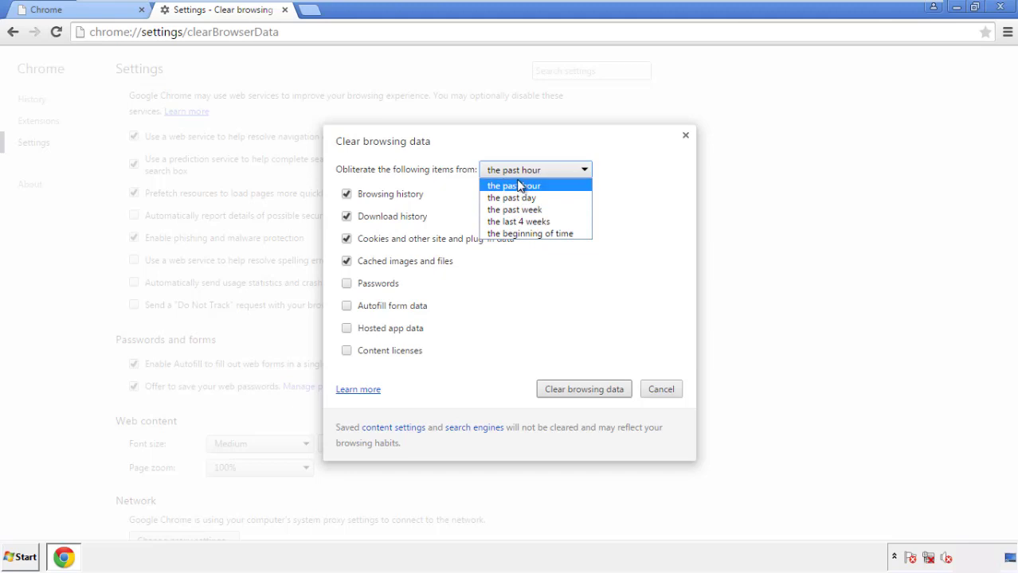
{"action": "left_click", "coordinate": [510, 234]}
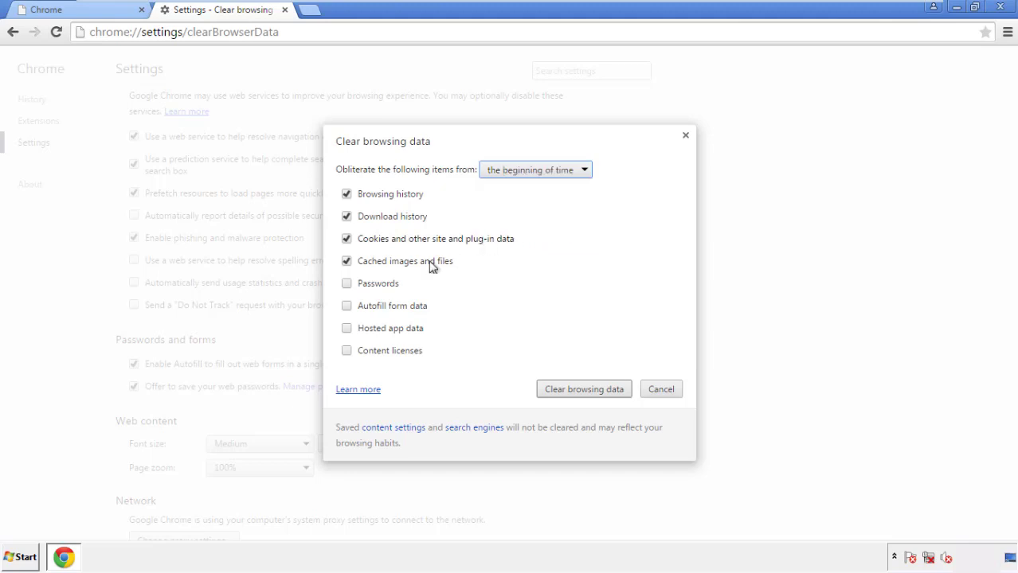
{"action": "left_click", "coordinate": [351, 308]}
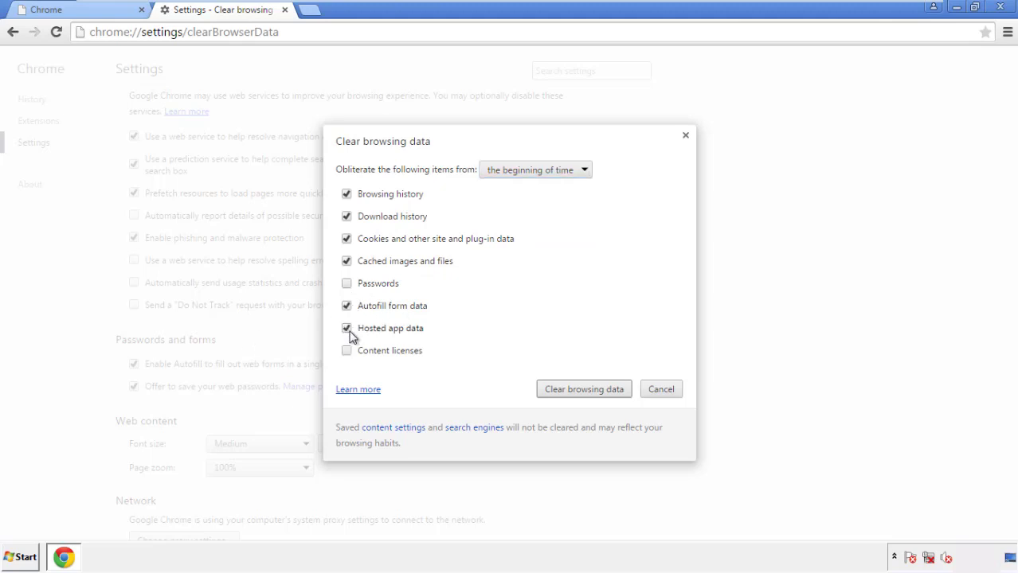
{"action": "left_click", "coordinate": [567, 390]}
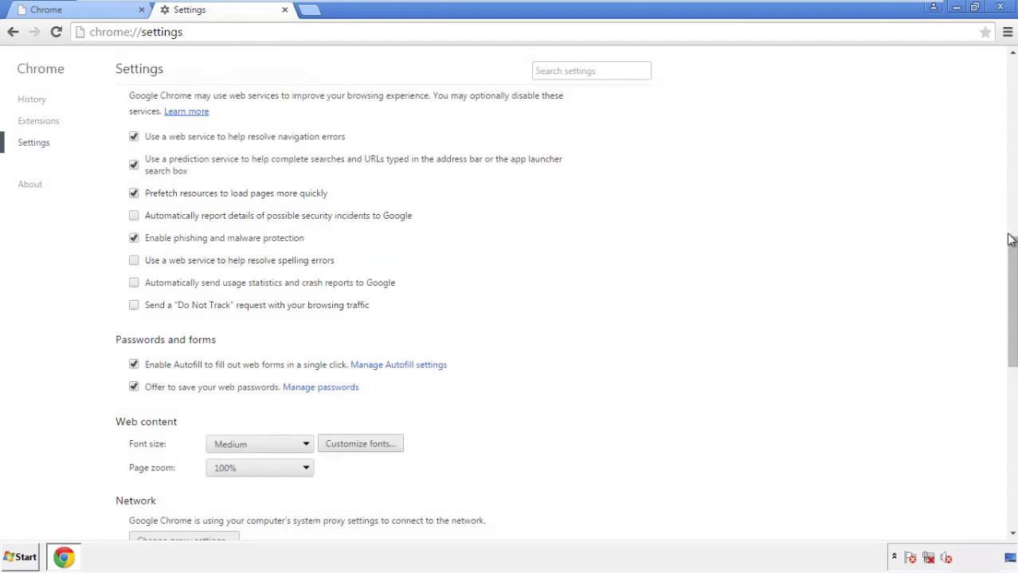
Reset Chrome settings to their original defaults and close the browser.
{"action": "left_click_drag", "start_coordinate": [1009, 238], "coordinate": [1007, 444]}
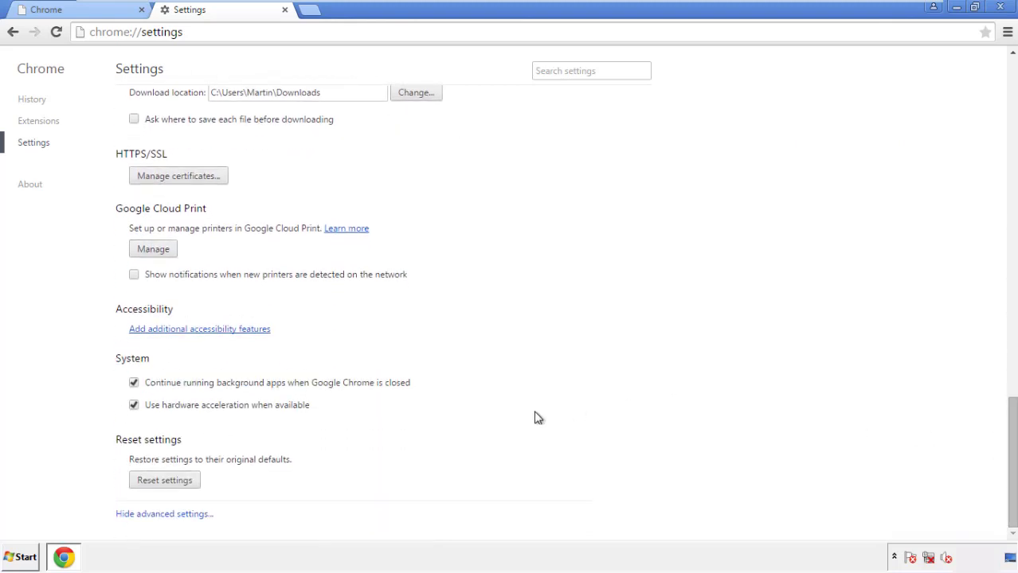
{"action": "left_click", "coordinate": [191, 484]}
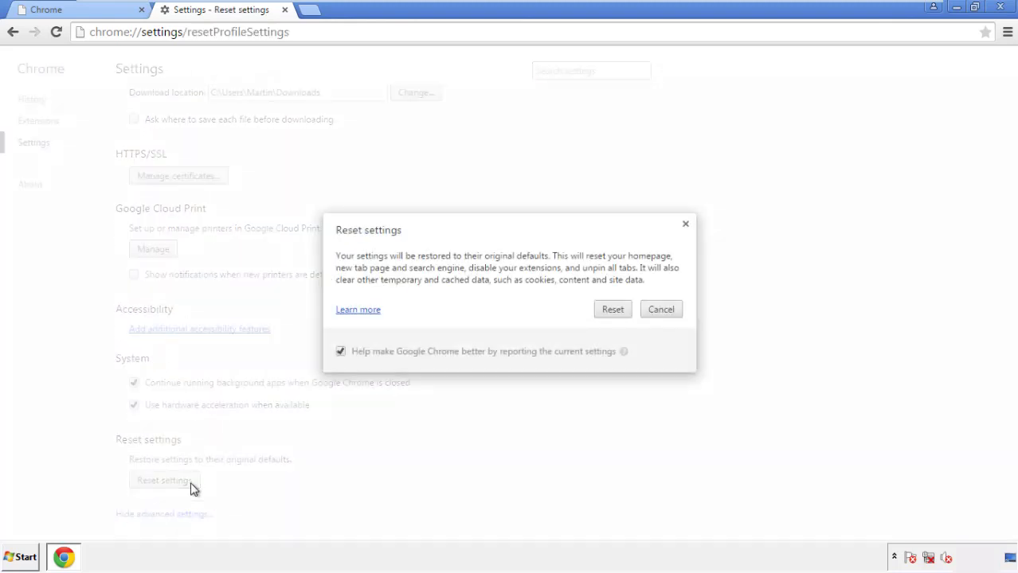
{"action": "left_click", "coordinate": [613, 309]}
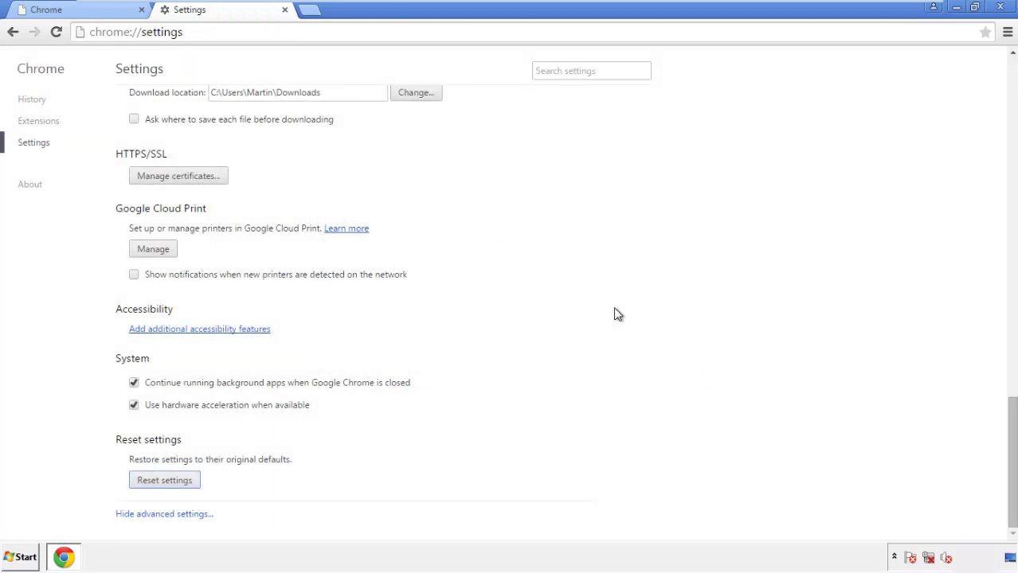
{"action": "left_click", "coordinate": [1000, 7]}
{"action": "left_click", "coordinate": [549, 258]}
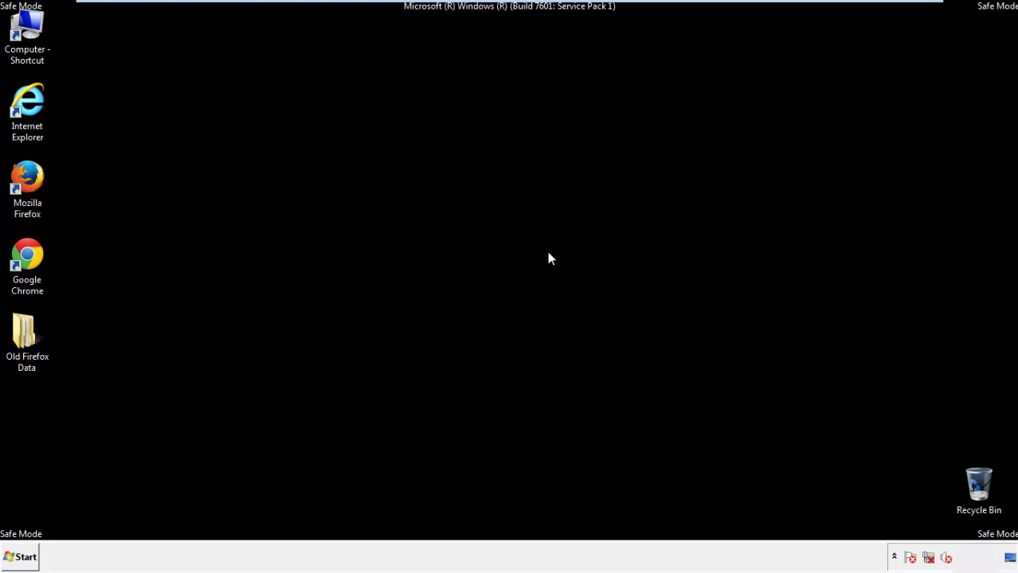
Remove the Search Mine extension in Firefox's Add-ons Manager, then close Firefox.
{"action": "double_click", "coordinate": [39, 199]}
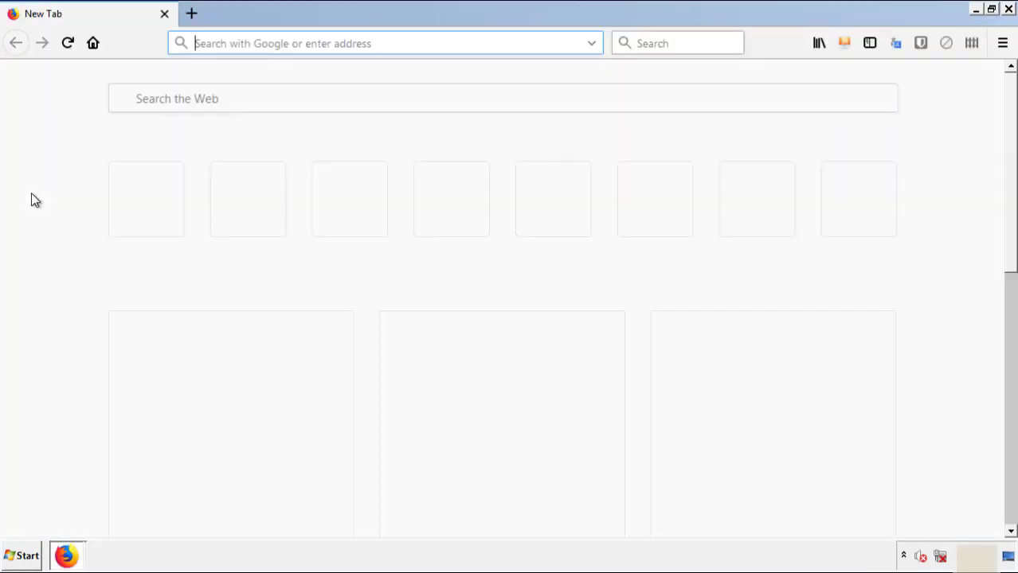
{"action": "left_click", "coordinate": [1002, 43]}
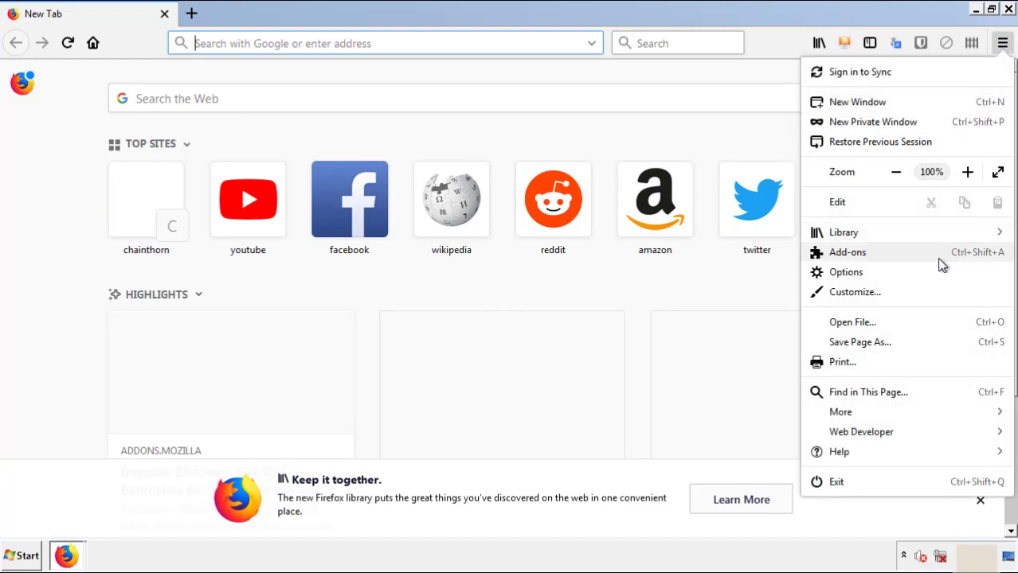
{"action": "left_click", "coordinate": [847, 252]}
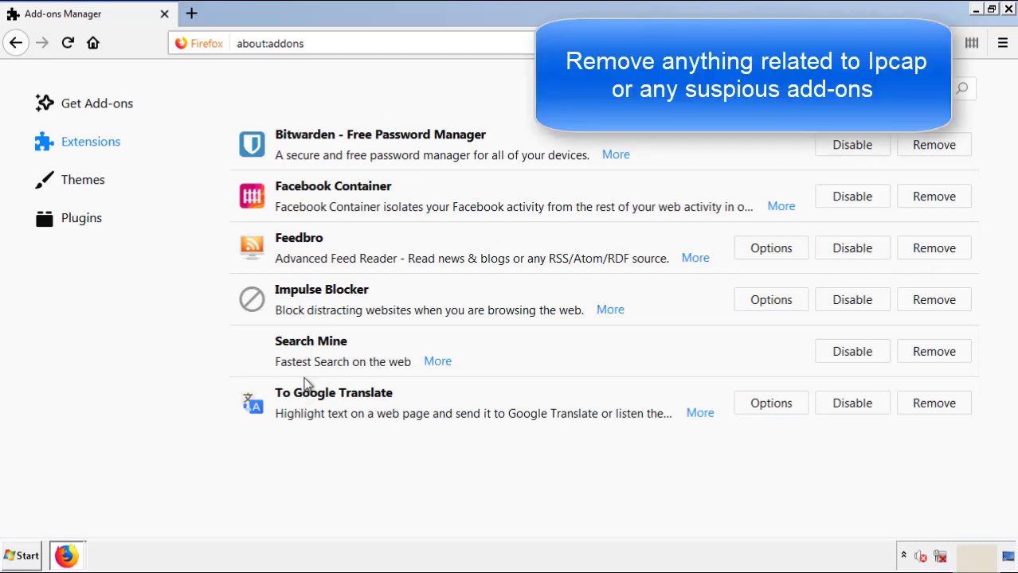
{"action": "left_click", "coordinate": [930, 356]}
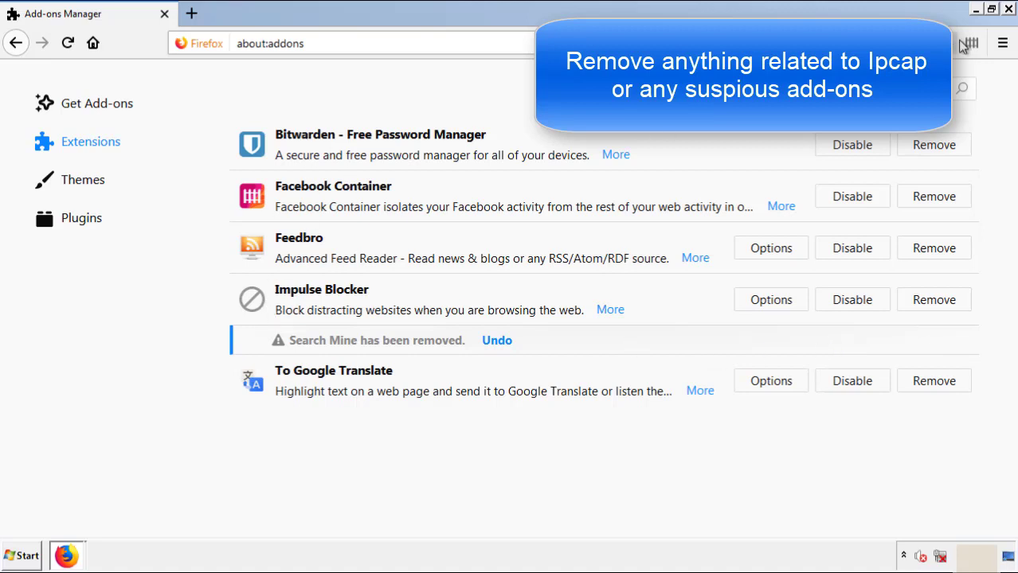
{"action": "left_click", "coordinate": [1008, 10]}
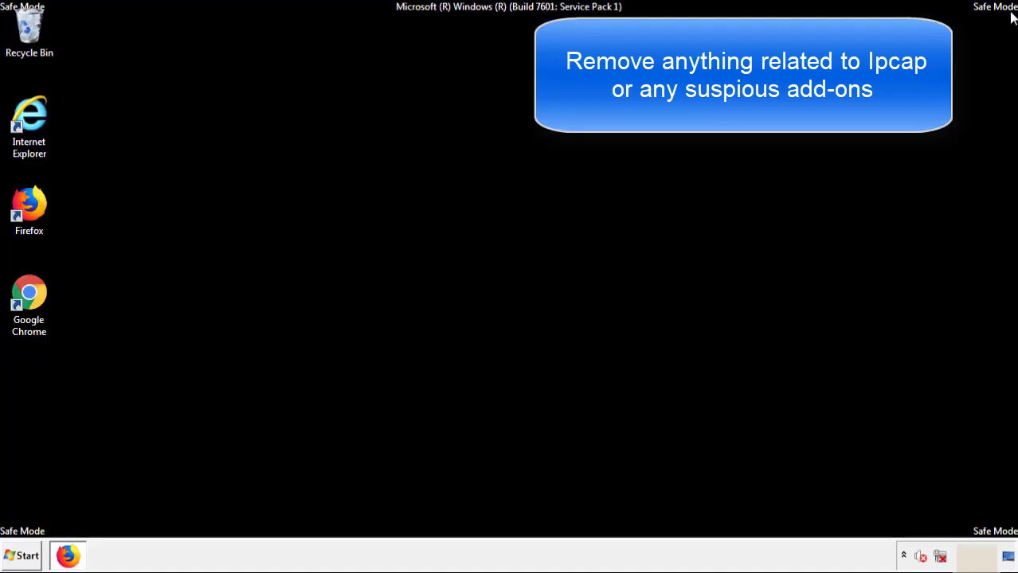
Launch Google Chrome and open its Extensions page via More tools.
{"action": "double_click", "coordinate": [29, 309]}
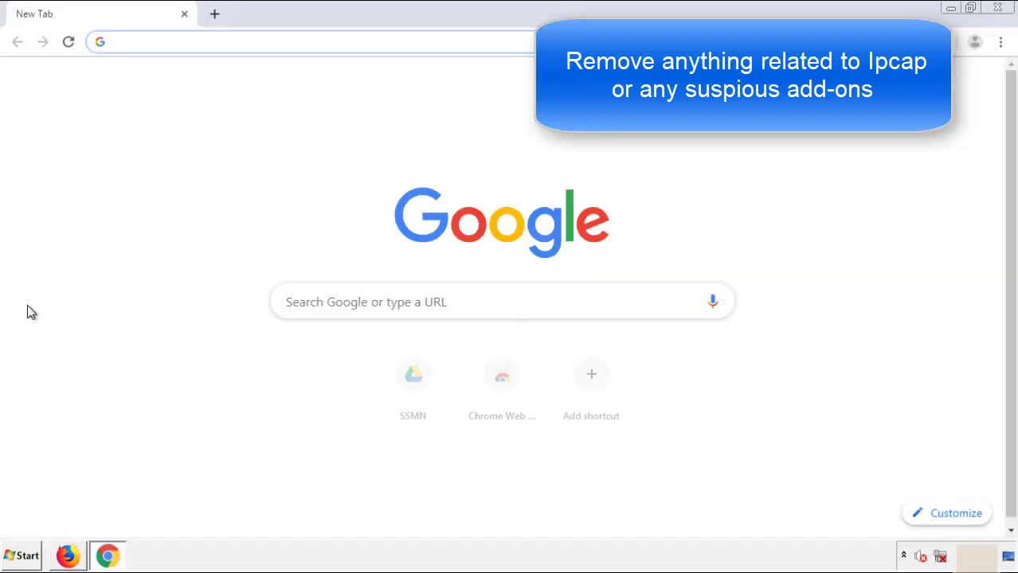
{"action": "left_click", "coordinate": [1000, 41]}
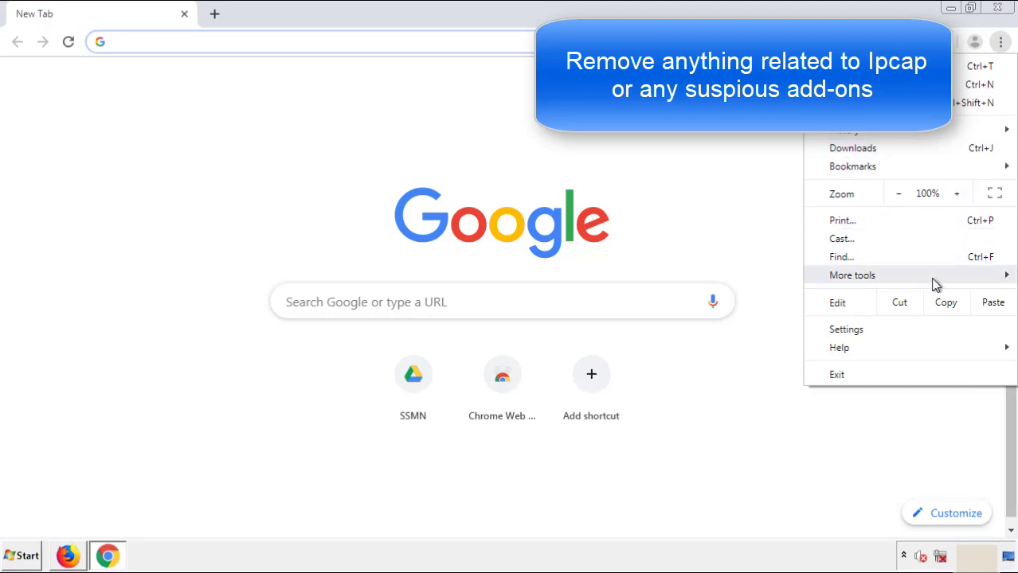
{"action": "mouse_move", "coordinate": [911, 282]}
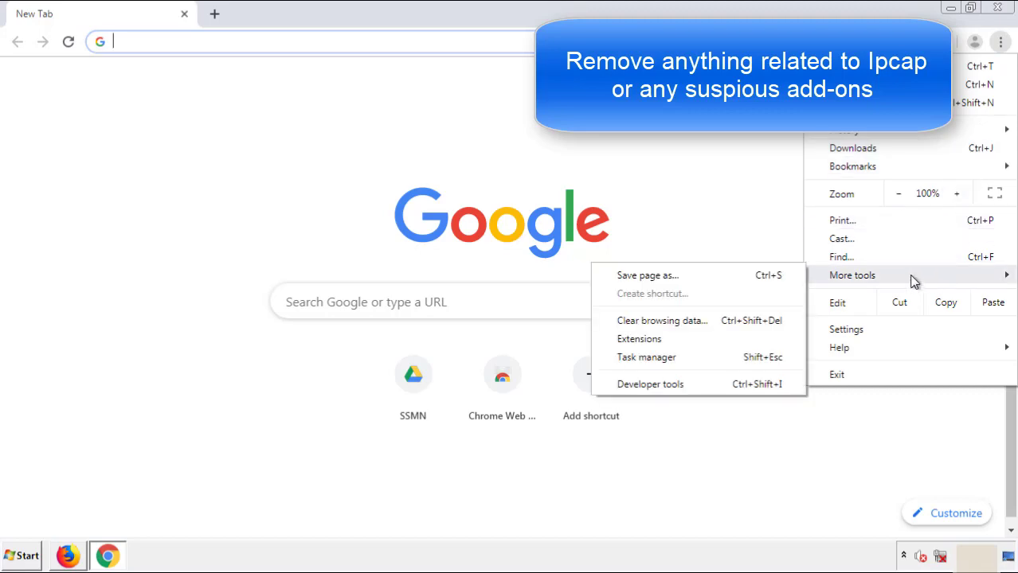
{"action": "left_click", "coordinate": [645, 338]}
{"action": "scroll", "coordinate": [289, 259], "scroll_direction": "down", "scroll_amount": 5}
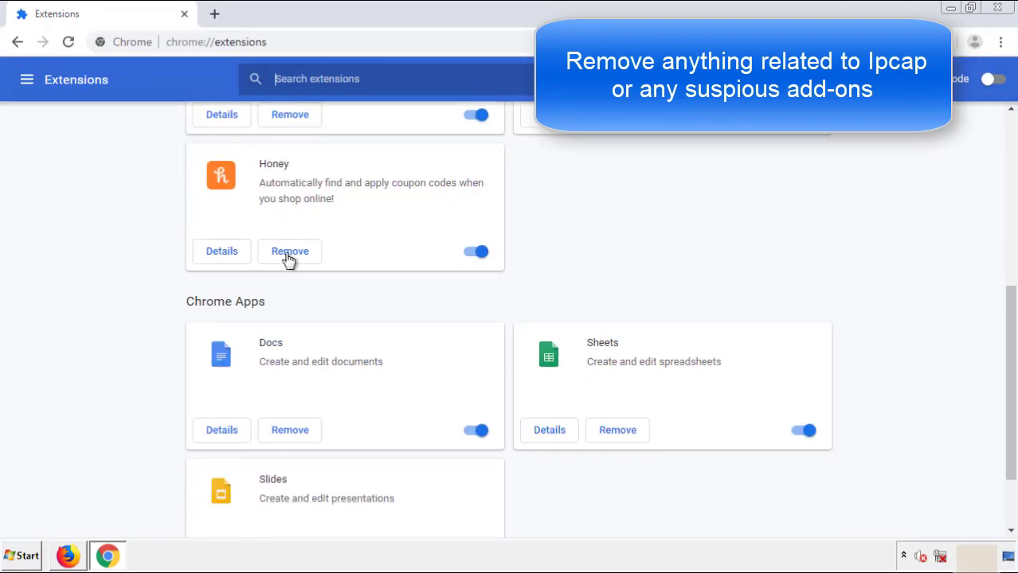
{"action": "scroll", "coordinate": [386, 291], "scroll_direction": "up", "scroll_amount": 5}
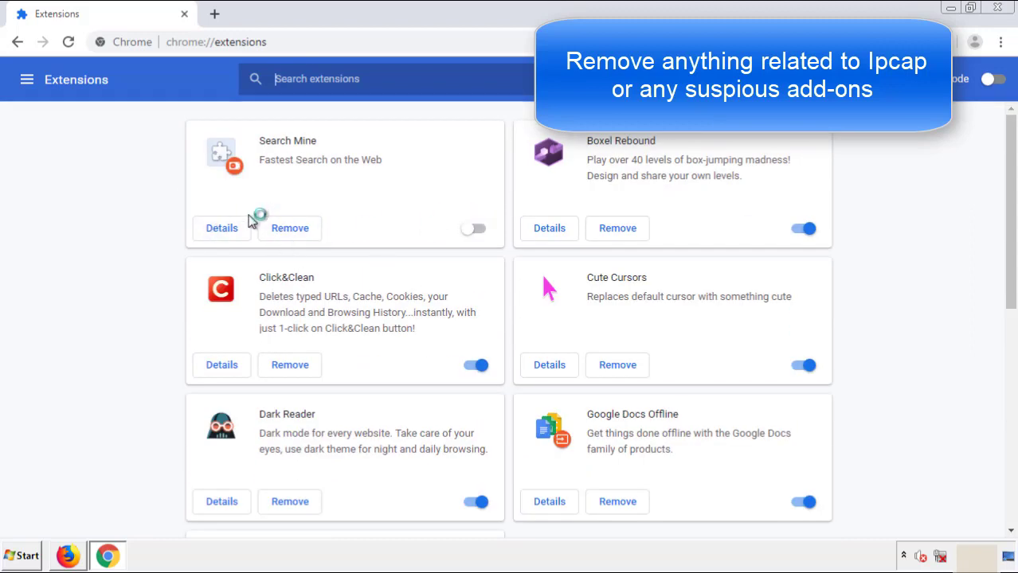
Remove the Search Mine extension, confirm the removal, and close Chrome.
{"action": "left_click", "coordinate": [289, 231]}
{"action": "left_click", "coordinate": [562, 142]}
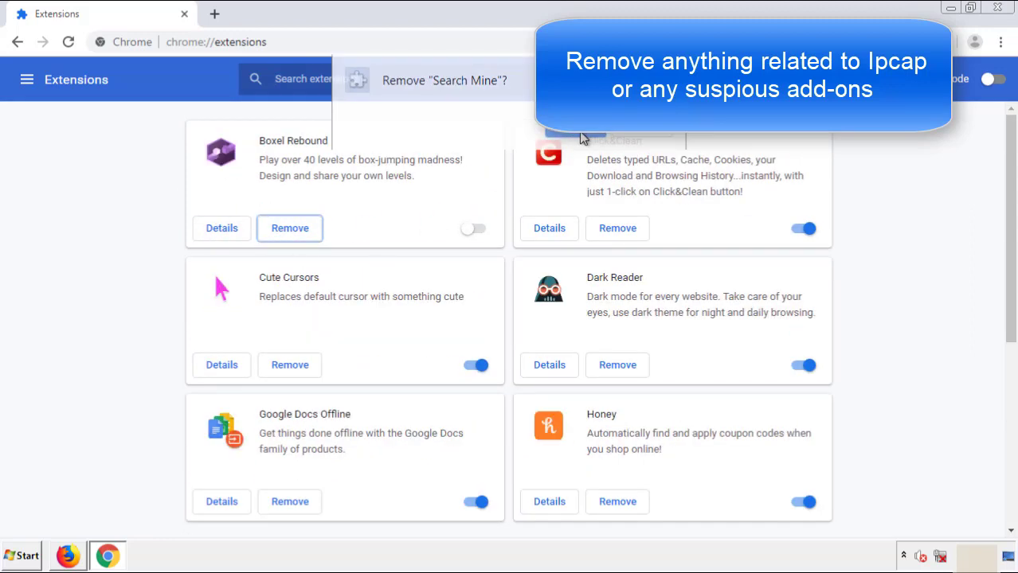
{"action": "left_click", "coordinate": [1005, 9]}
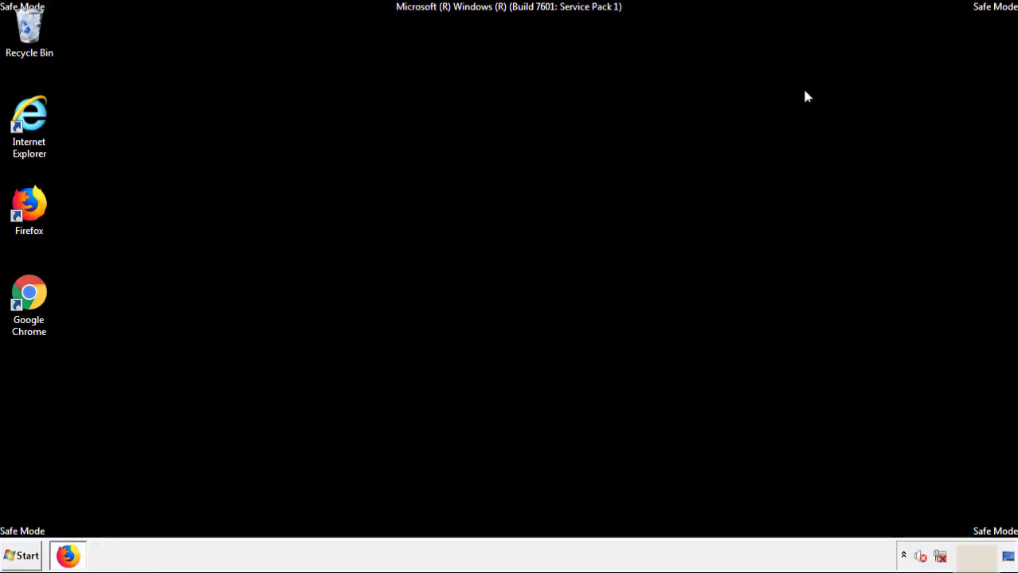
Open the Start menu and show the Shut down choices, including Restart.
{"action": "left_click", "coordinate": [29, 555]}
{"action": "mouse_move", "coordinate": [276, 523]}
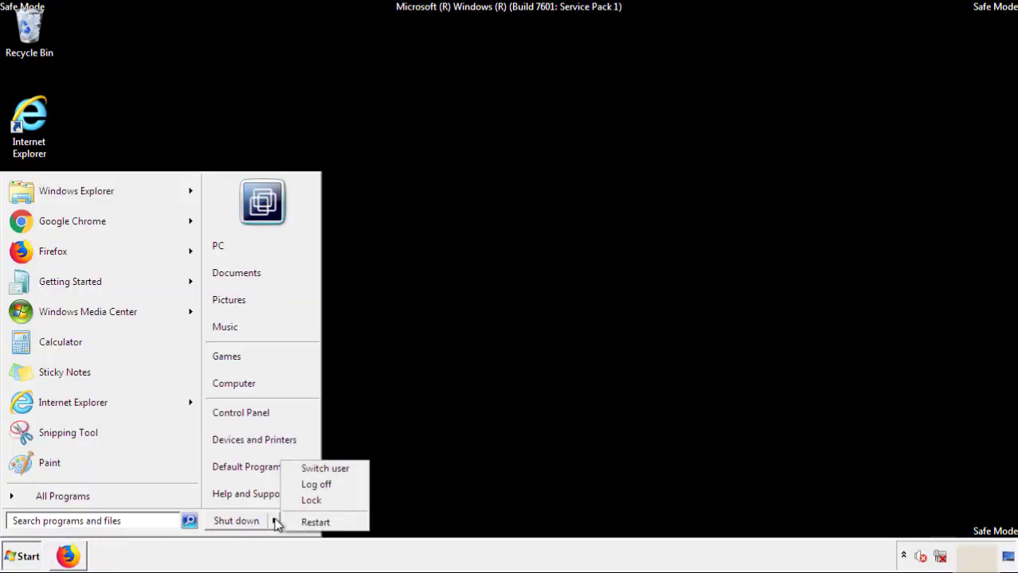